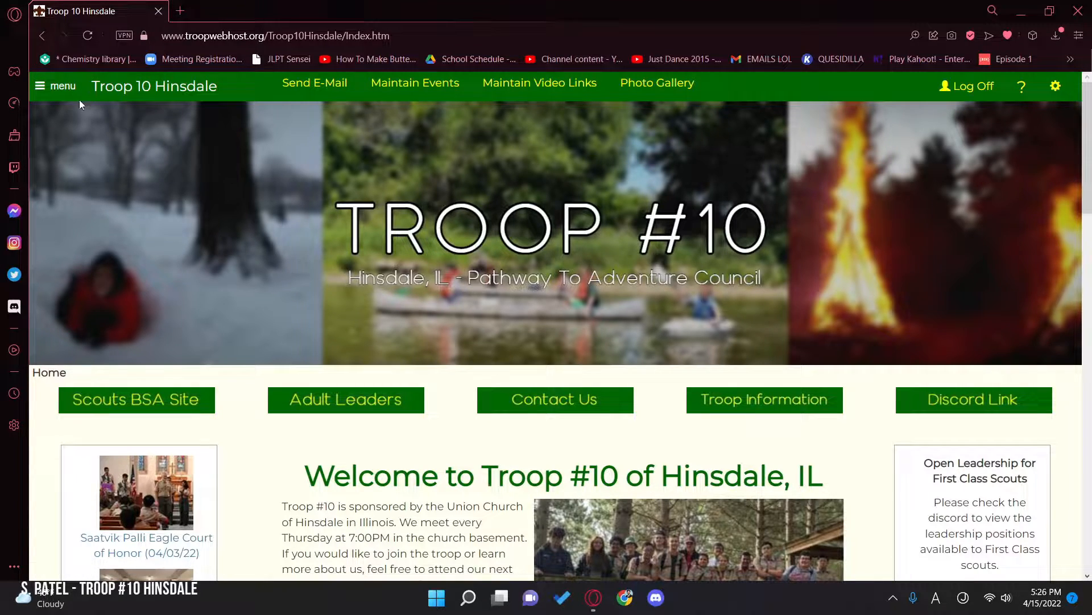
left_click(44, 98)
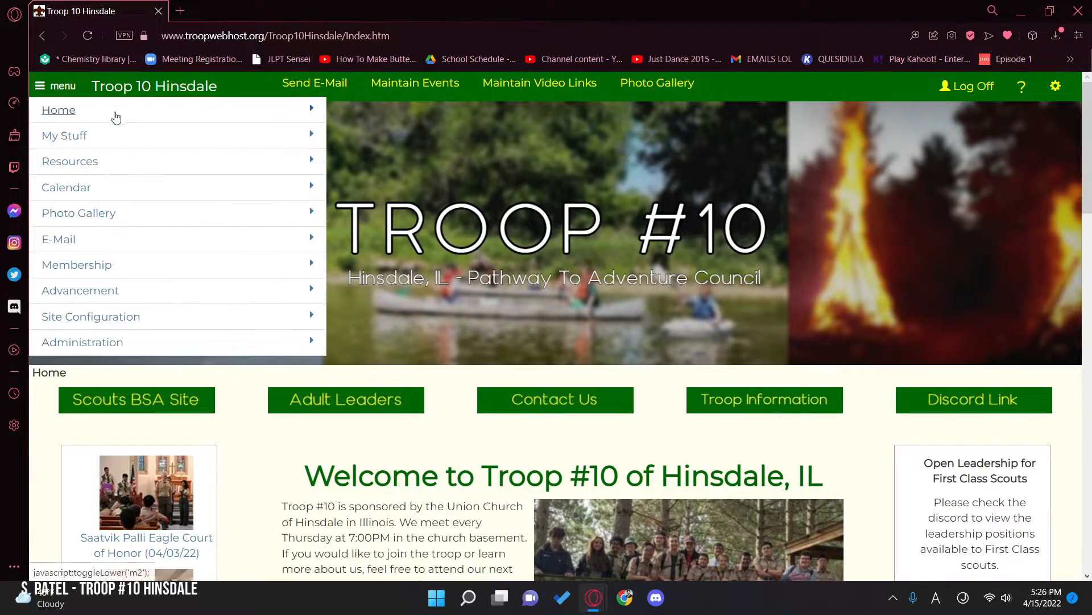
scroll(200, 389, "down", 8)
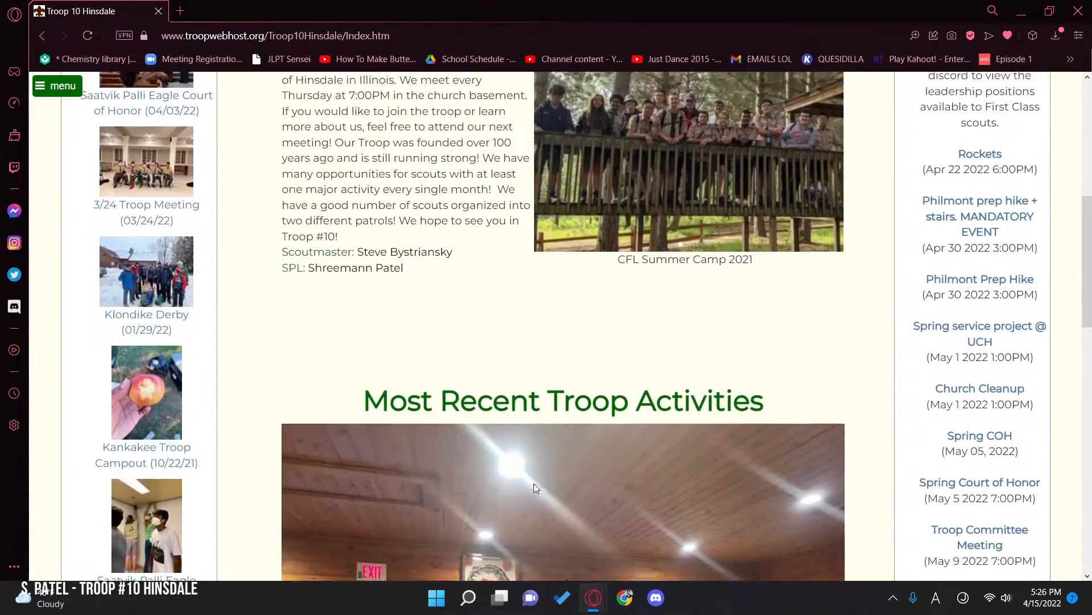
scroll(341, 437, "up", 7)
scroll(256, 402, "up", 1)
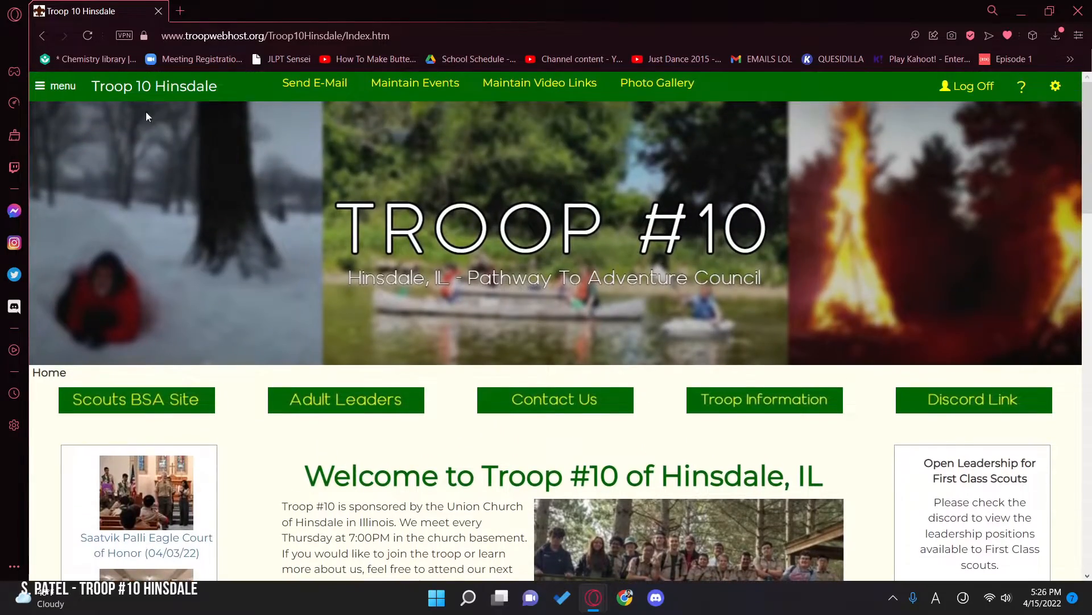
Step: Open the Maintain Forms & Documents page from the Resources section and look through its list of documents
left_click(70, 88)
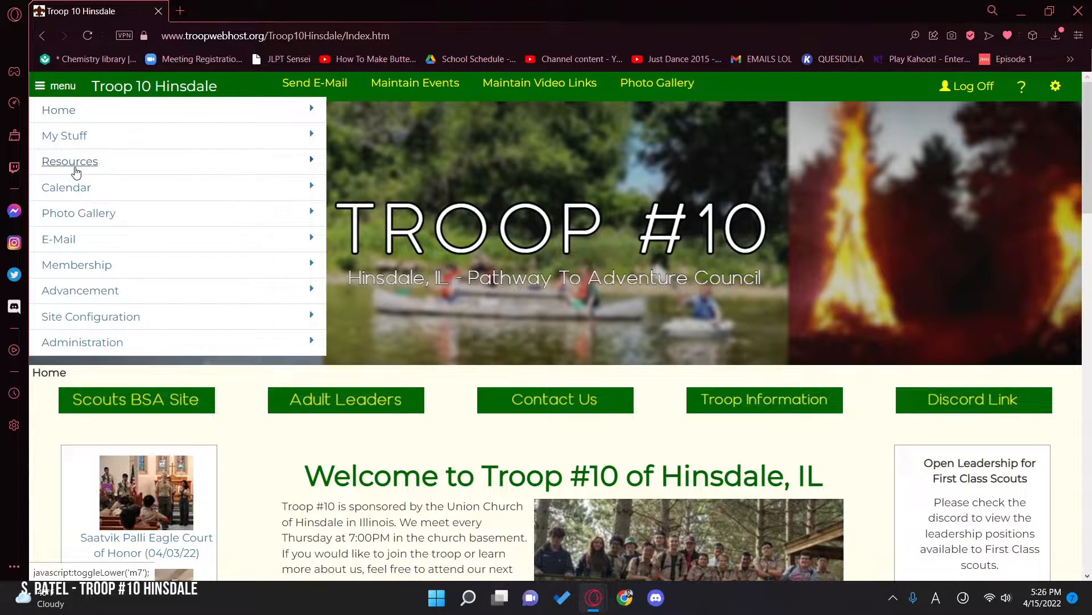
left_click(73, 164)
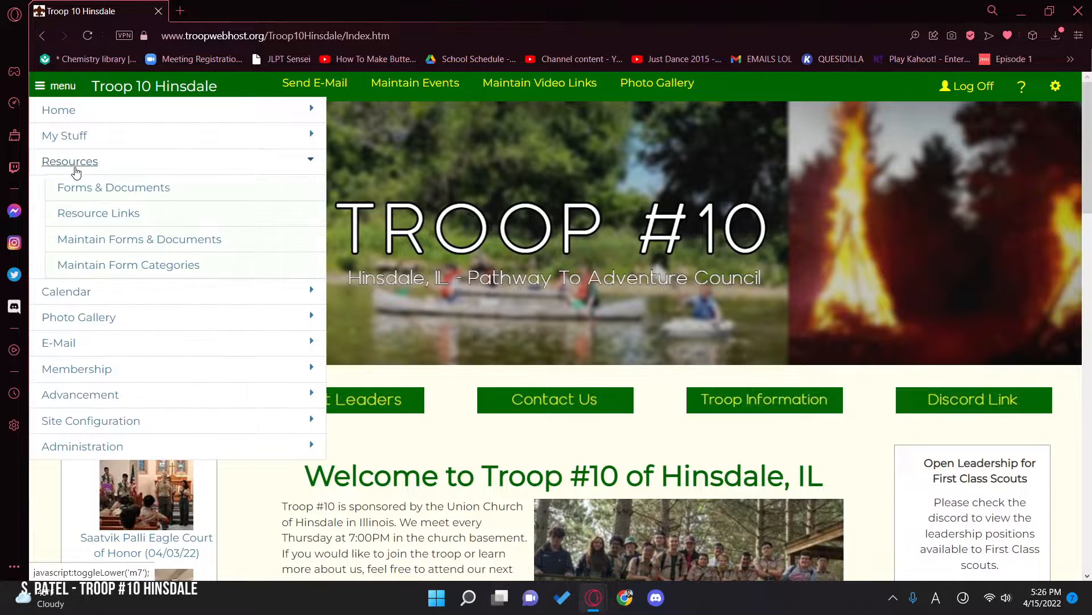
left_click(112, 248)
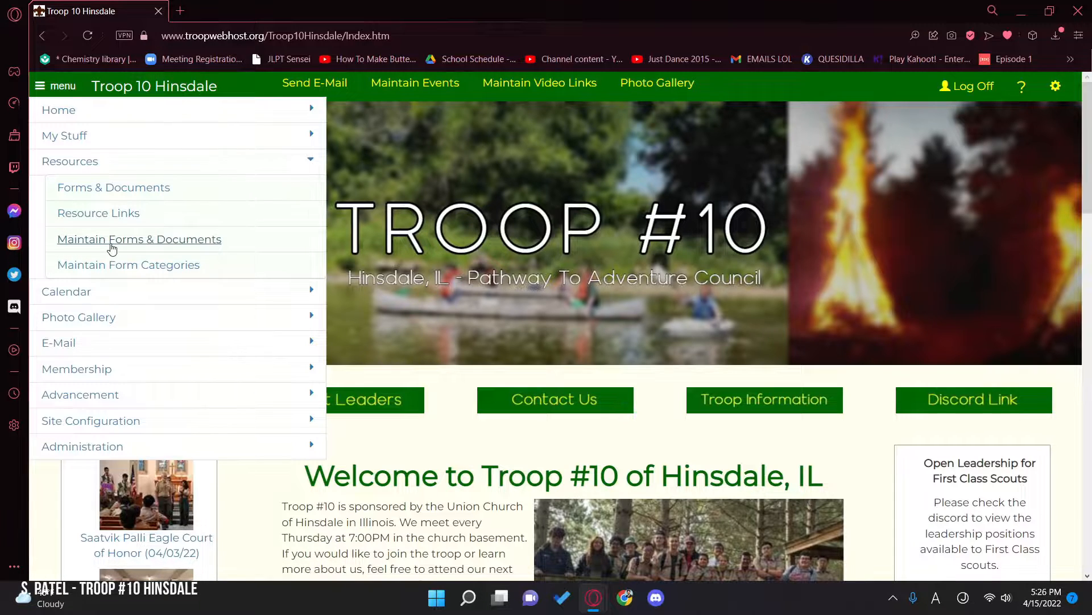
scroll(393, 464, "down", 2)
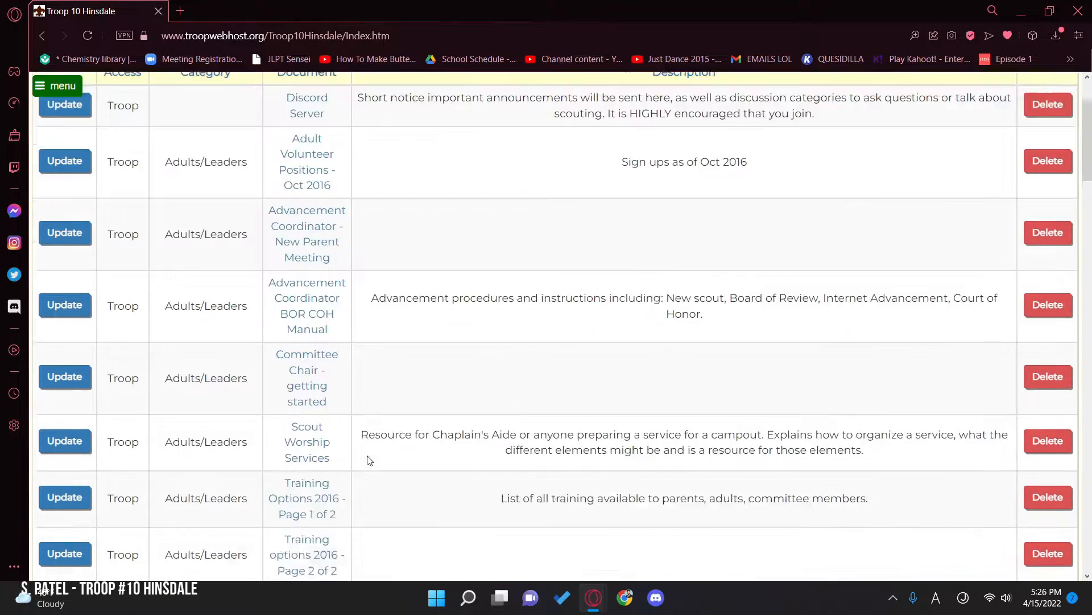
scroll(367, 460, "down", 10)
scroll(364, 495, "up", 12)
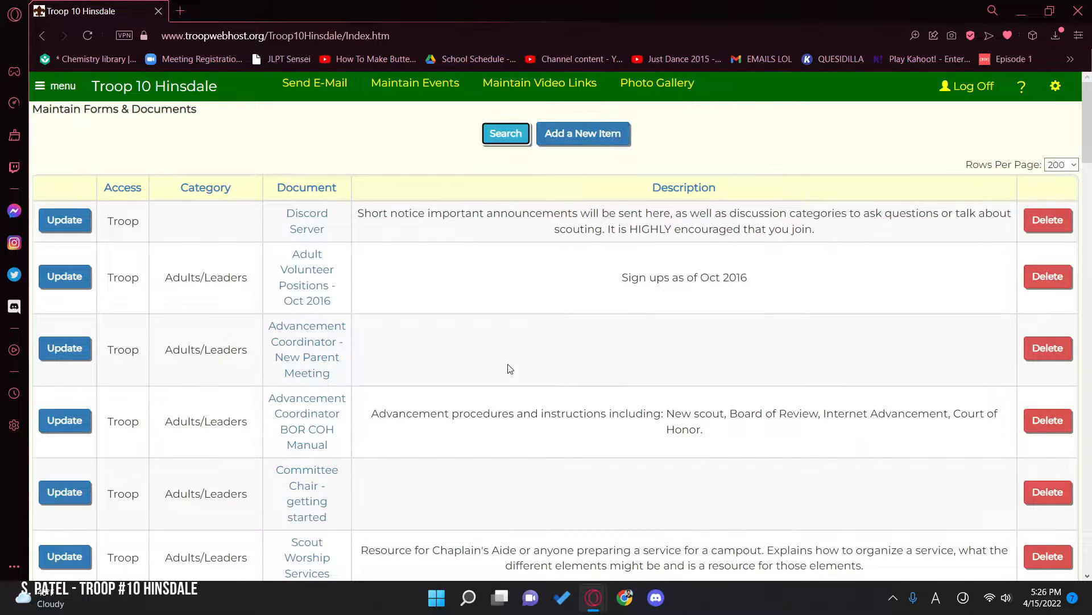
left_click(579, 143)
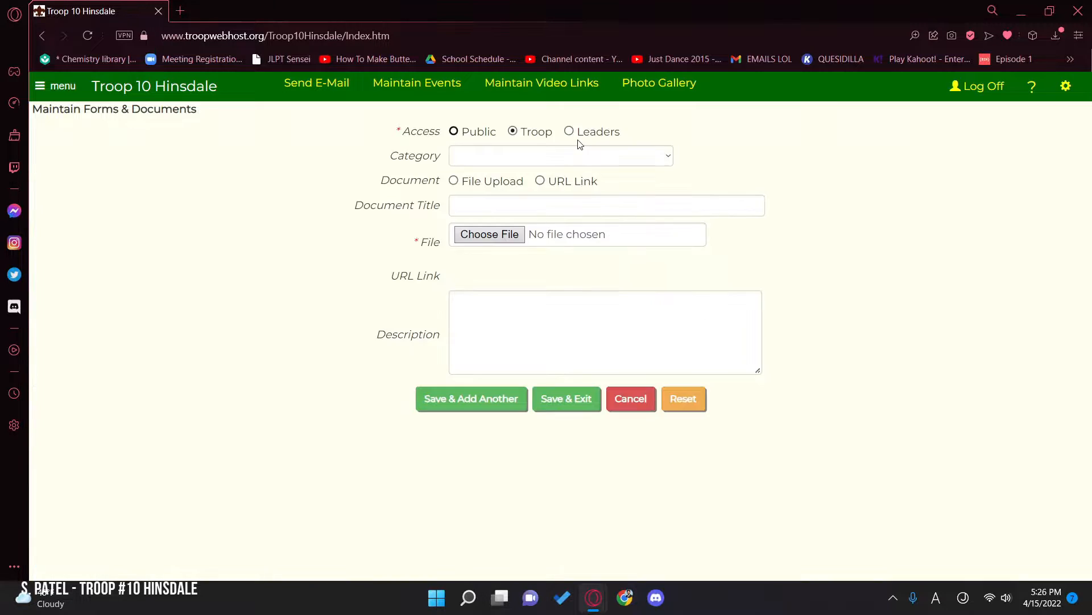
left_click(498, 159)
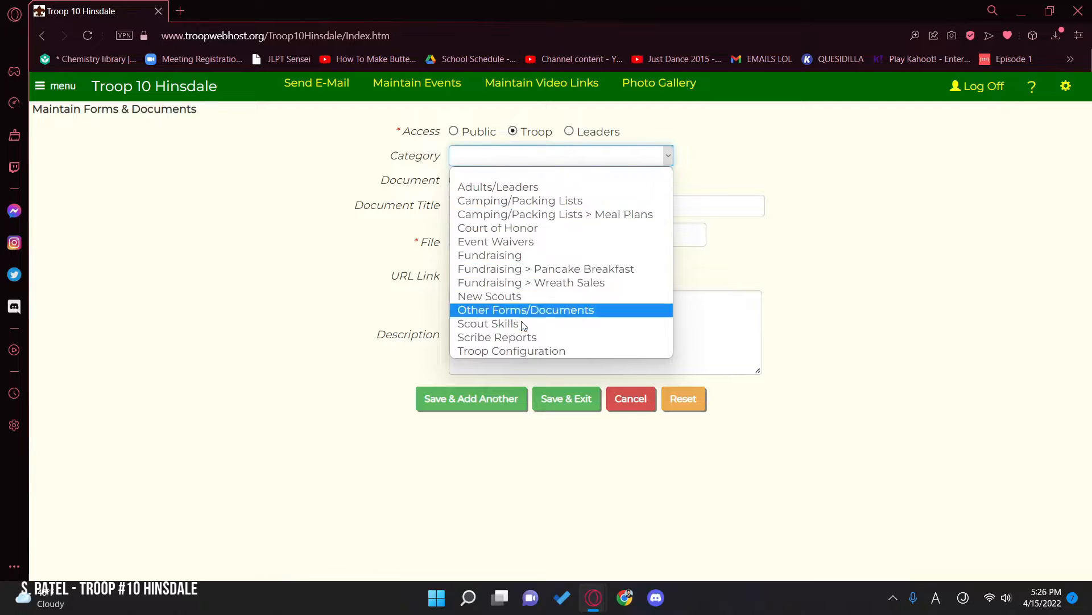
left_click(541, 189)
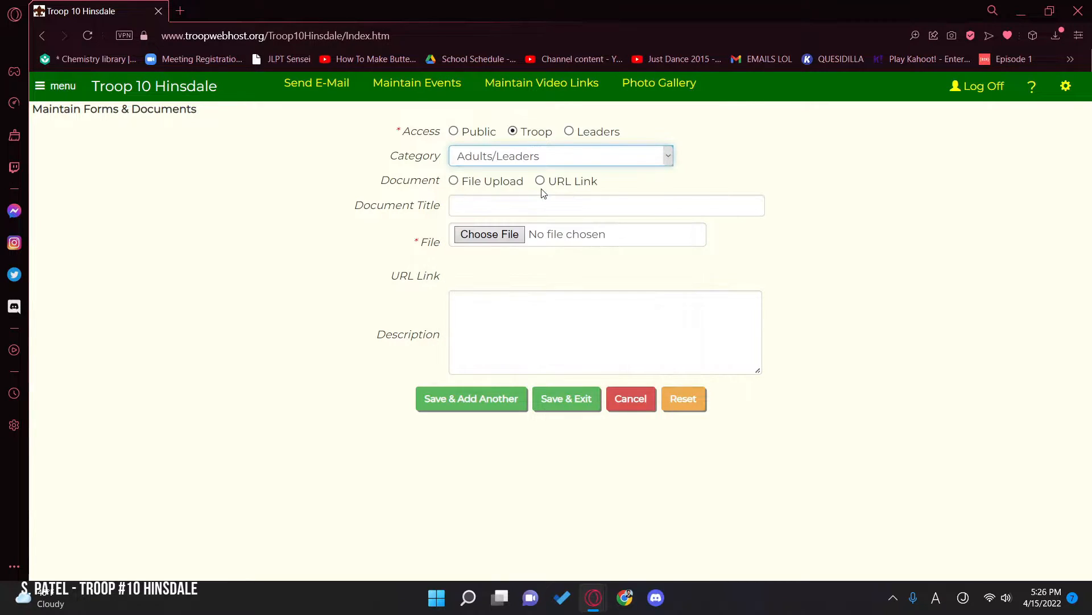
Step: Start a new item on the Maintain Form Categories page and name the category SPL/Leader Resources/Tutorials
left_click(55, 86)
left_click(86, 164)
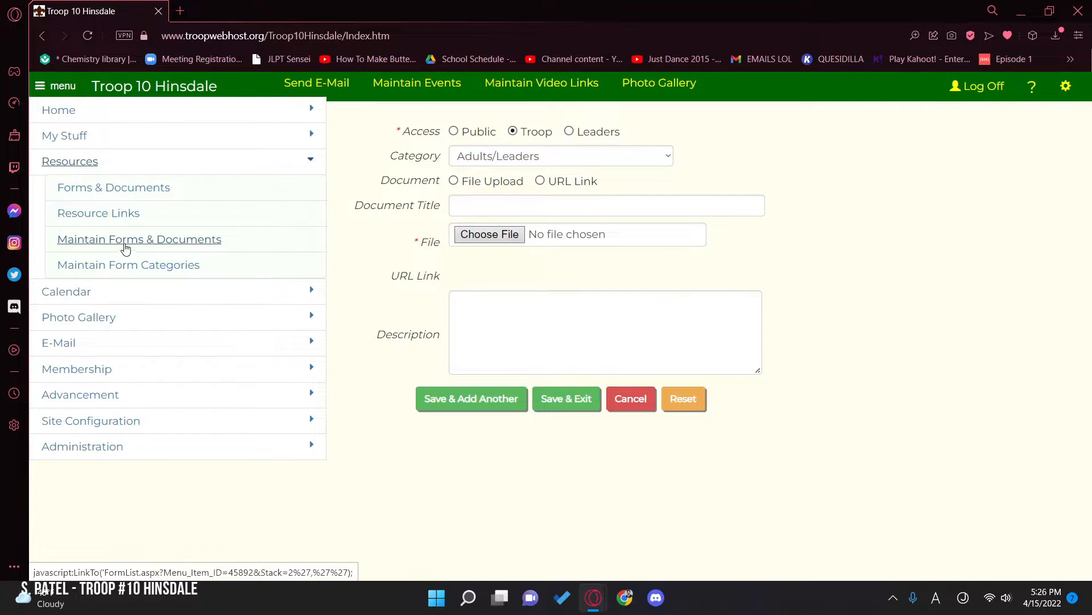
left_click(131, 265)
left_click(633, 125)
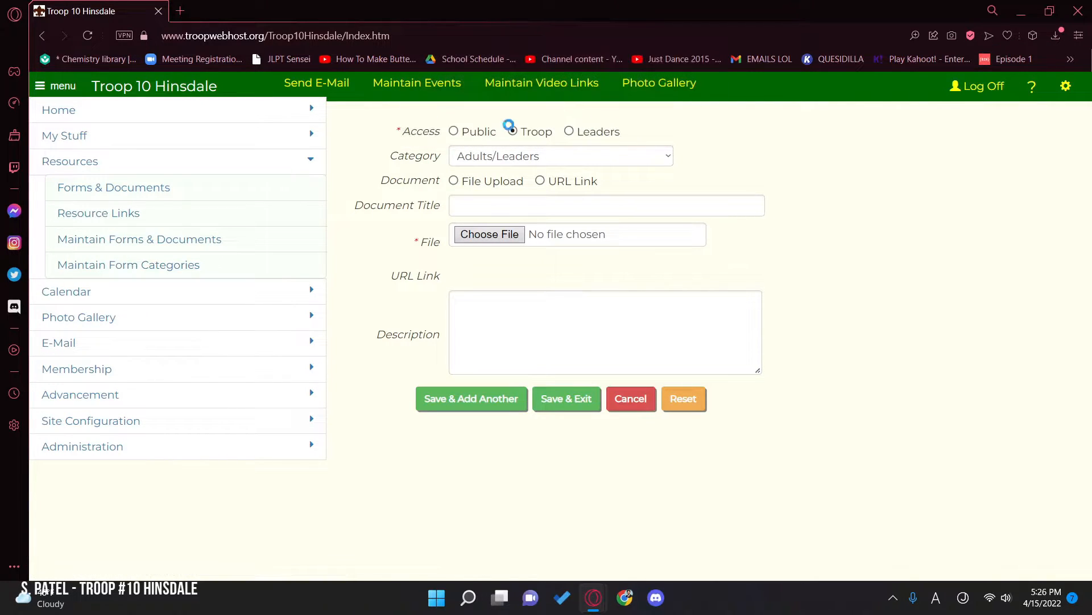
left_click(584, 137)
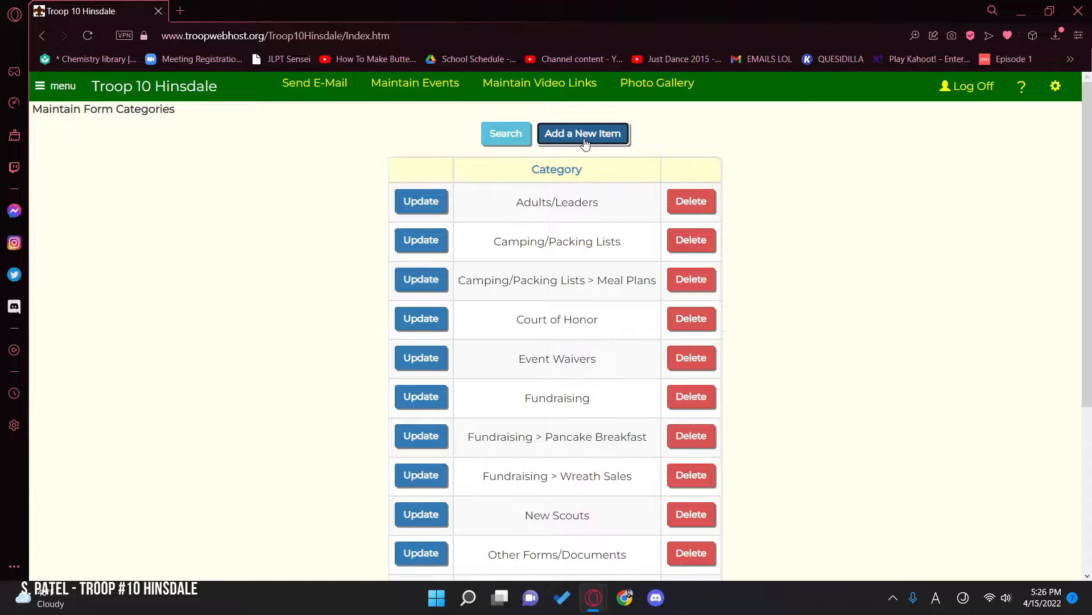
left_click(474, 138)
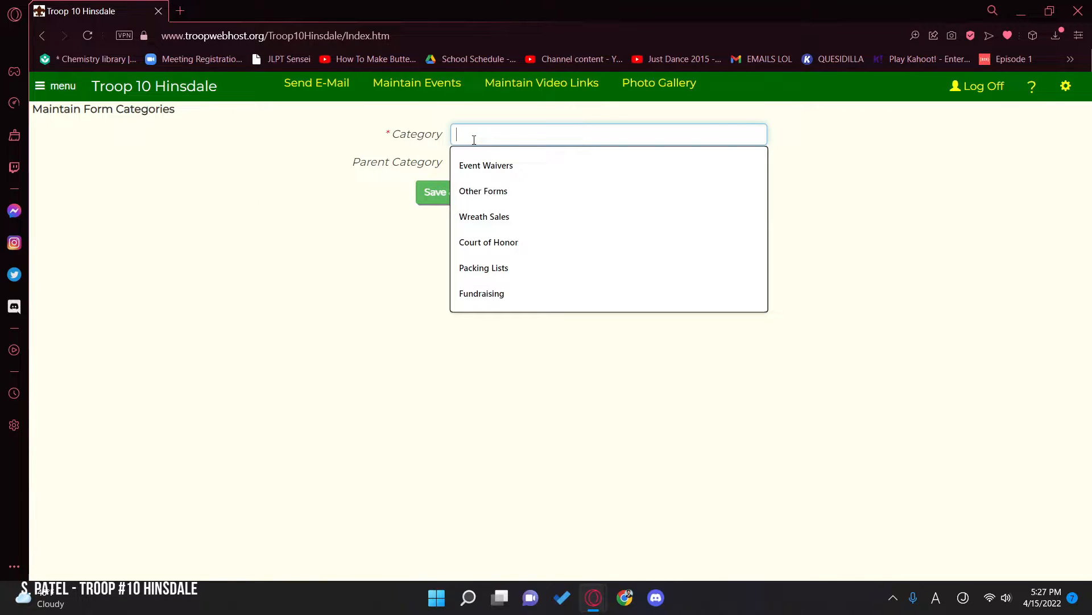
type("SP")
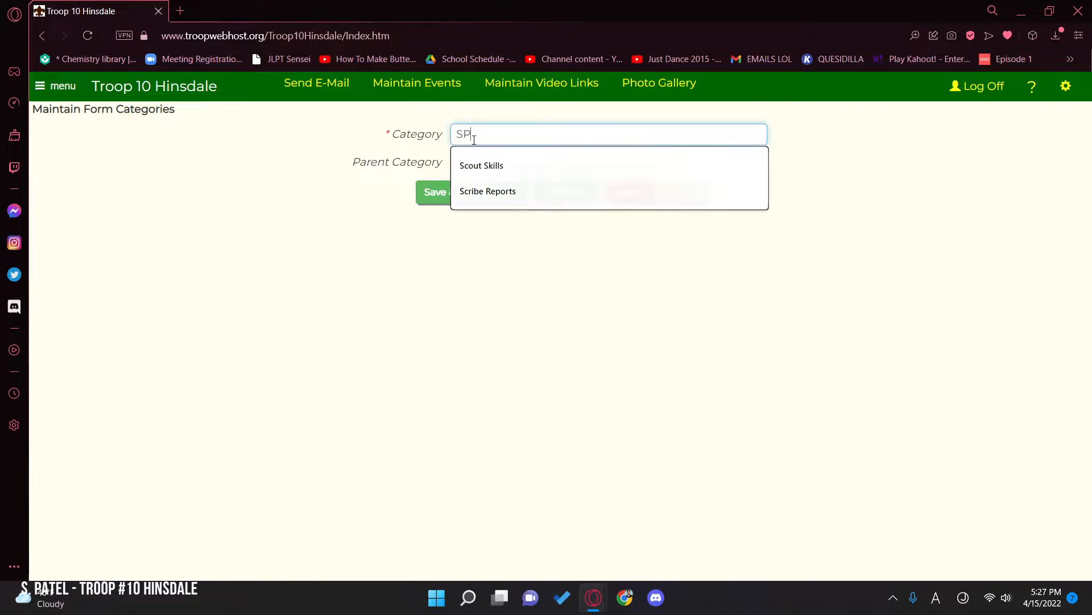
type("L/Leader Resources/T")
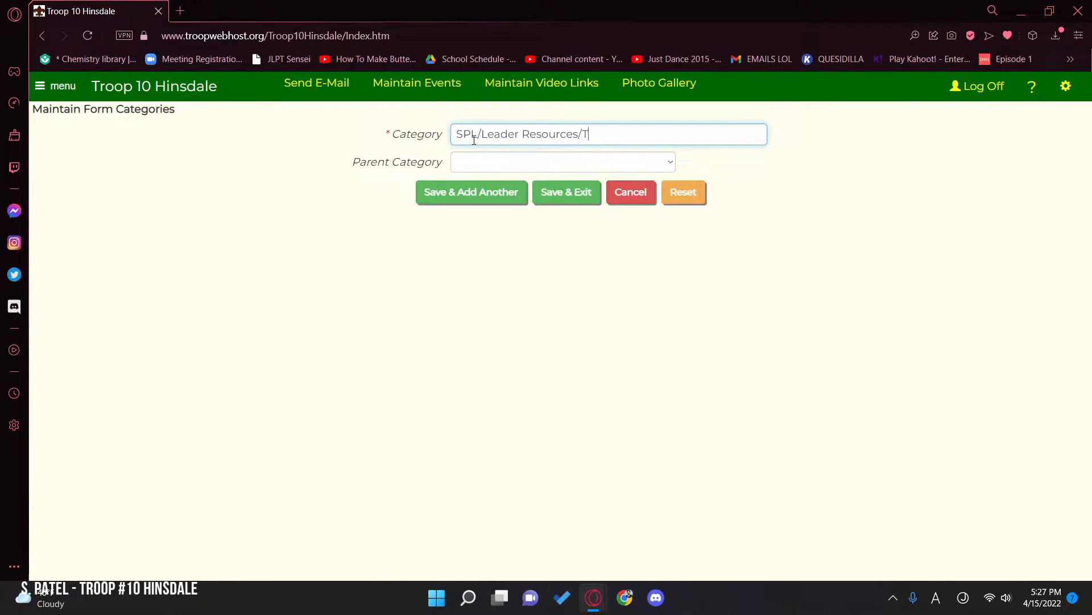
type("utorials")
Step: Set the new category's parent category to Adults/Leaders, then save it and exit
left_click(521, 164)
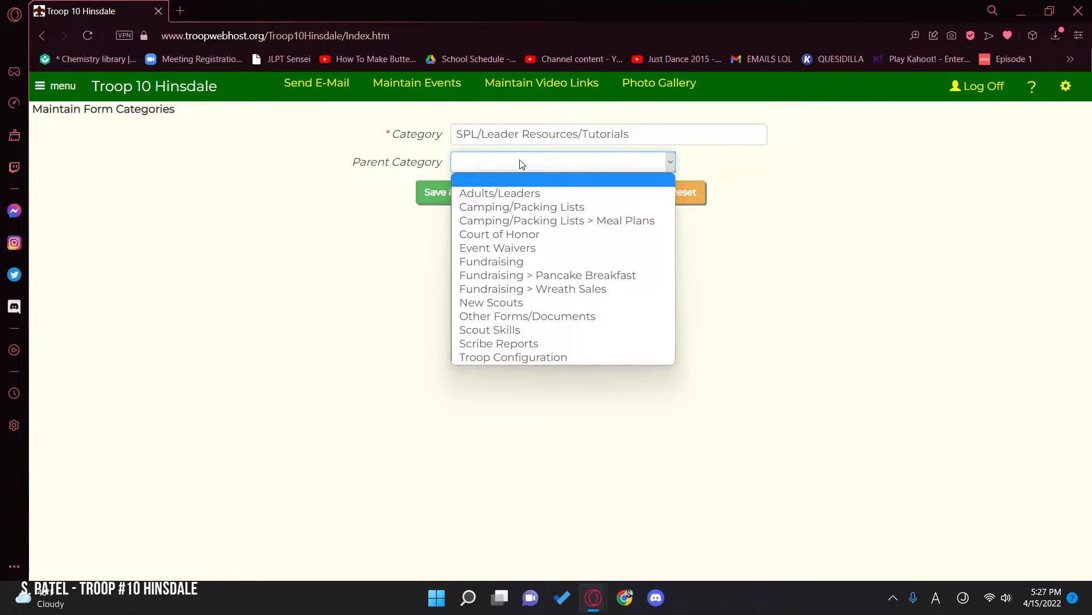
left_click(537, 193)
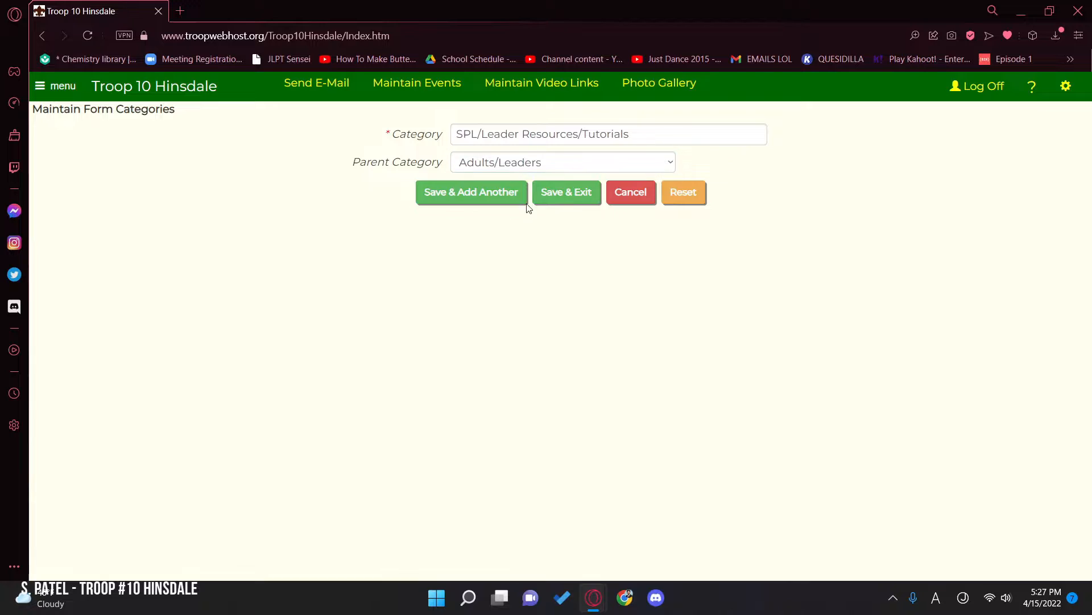
left_click(528, 161)
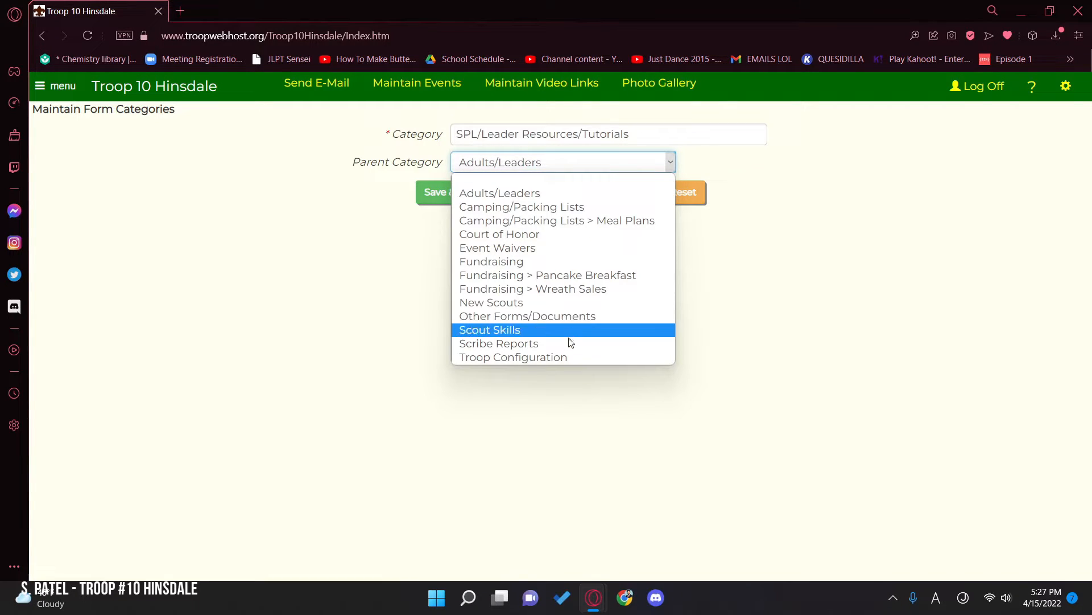
left_click(528, 206)
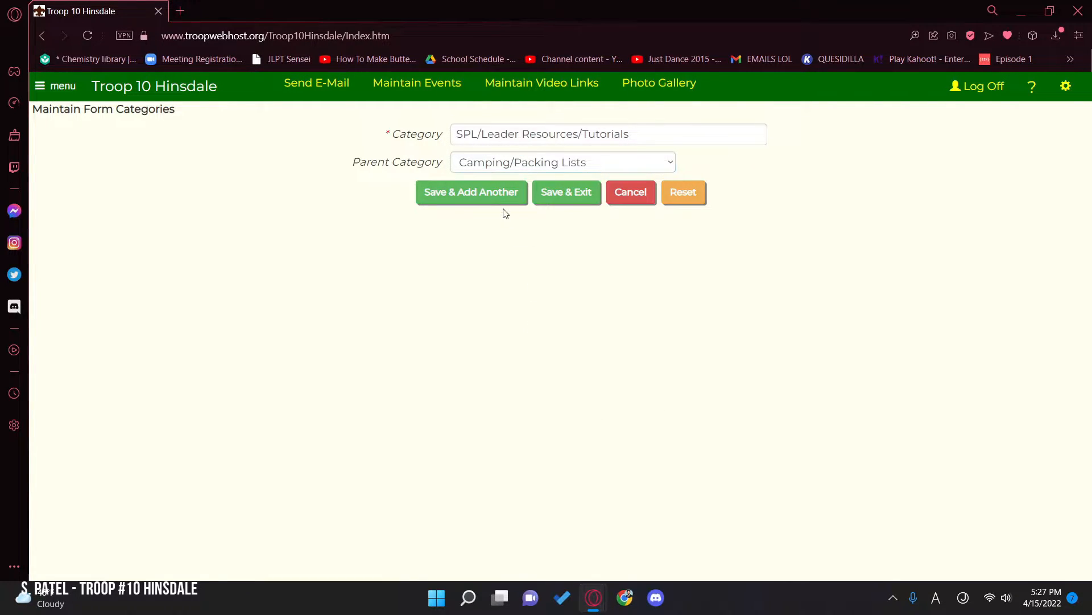
left_click(528, 162)
left_click(525, 192)
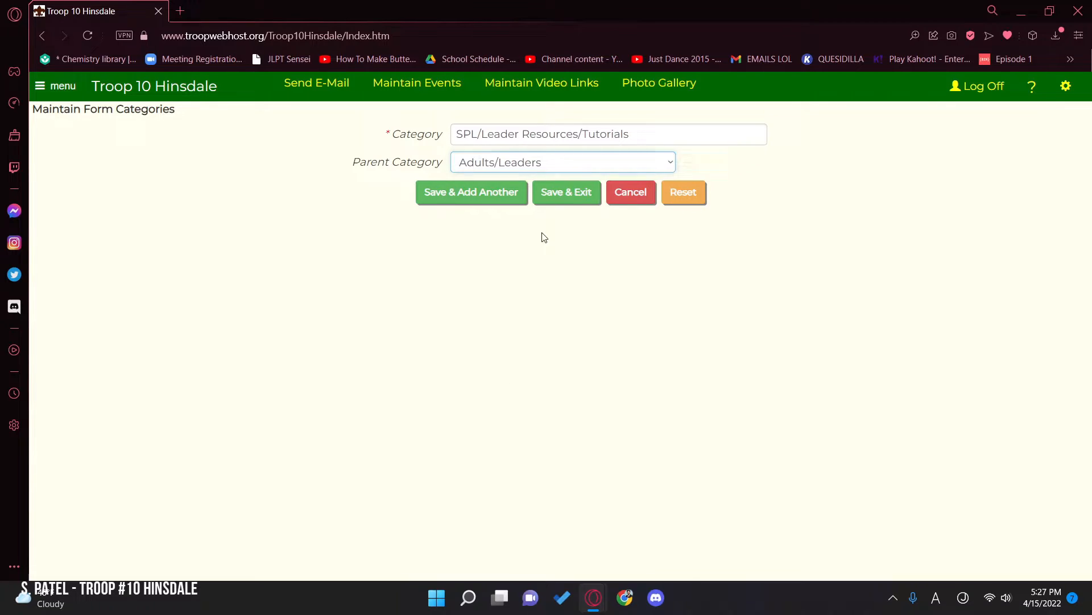
left_click(528, 164)
left_click(512, 190)
left_click(549, 196)
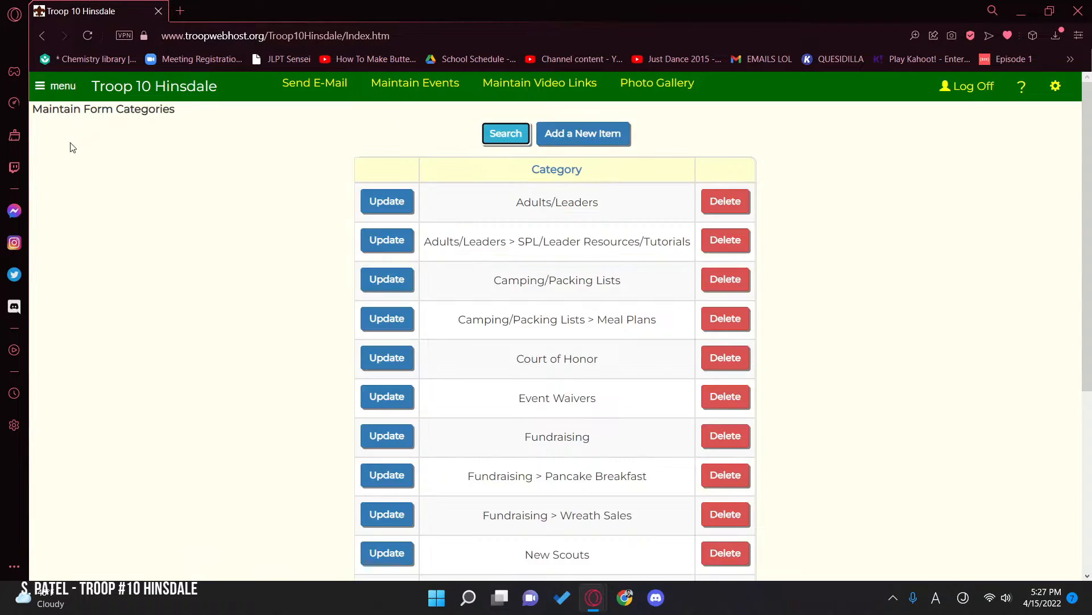
Step: Open the Forms & Documents page and examine the contents of the Adults/Leaders folder, then collapse it
left_click(63, 86)
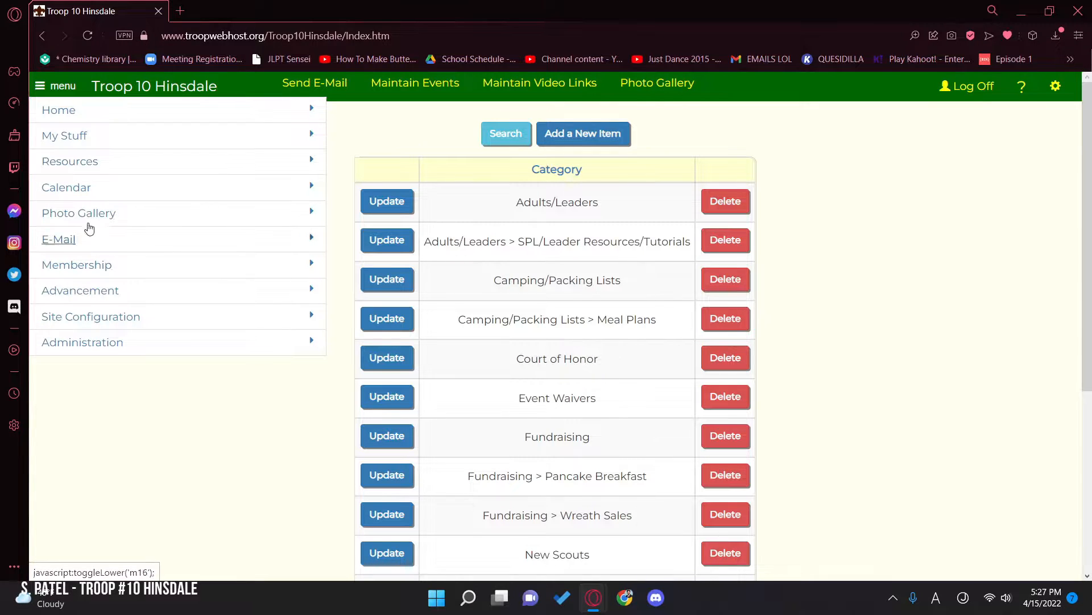
left_click(84, 171)
left_click(80, 190)
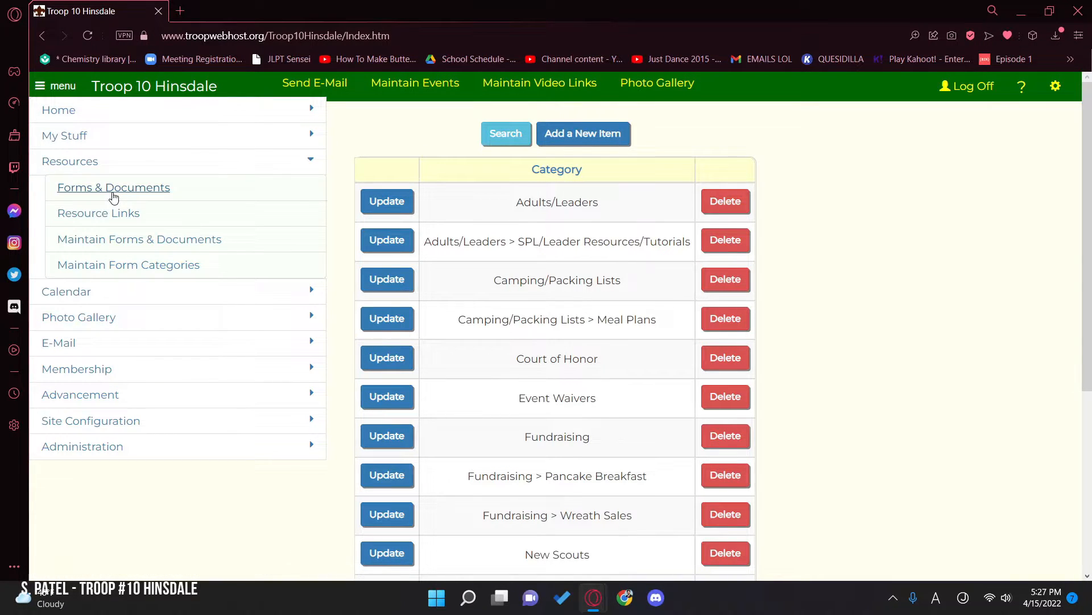
left_click(55, 92)
left_click(512, 229)
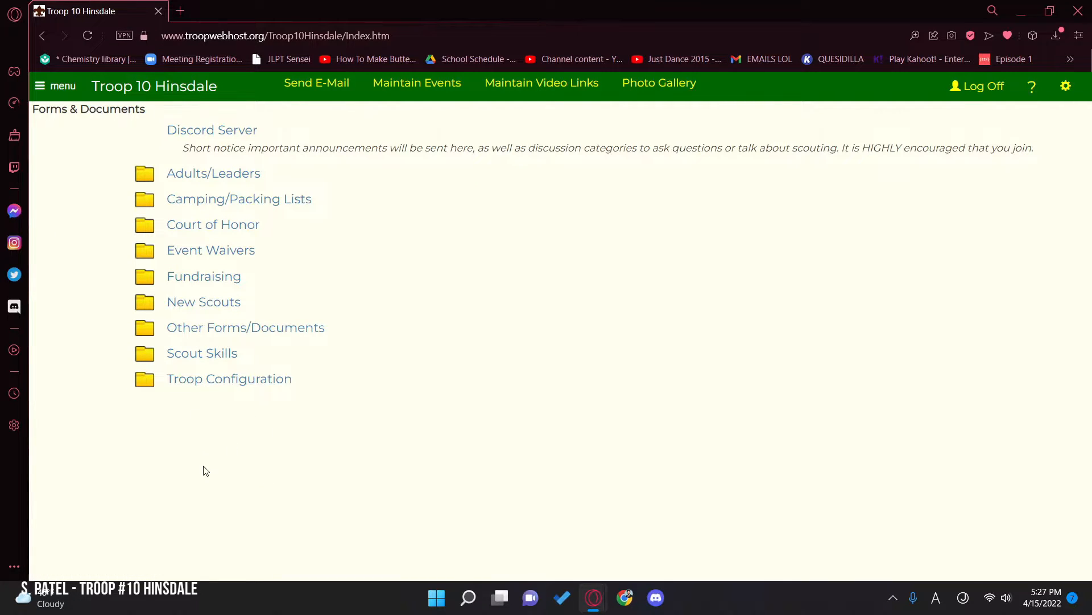
left_click(213, 173)
scroll(247, 241, "down", 3)
scroll(176, 349, "up", 2)
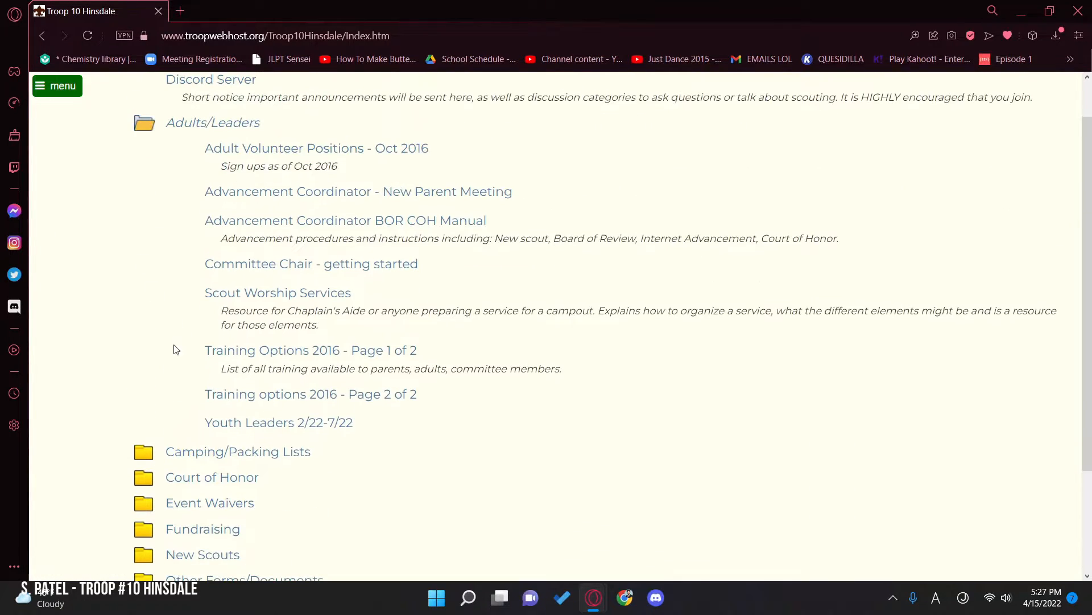
left_click(190, 124)
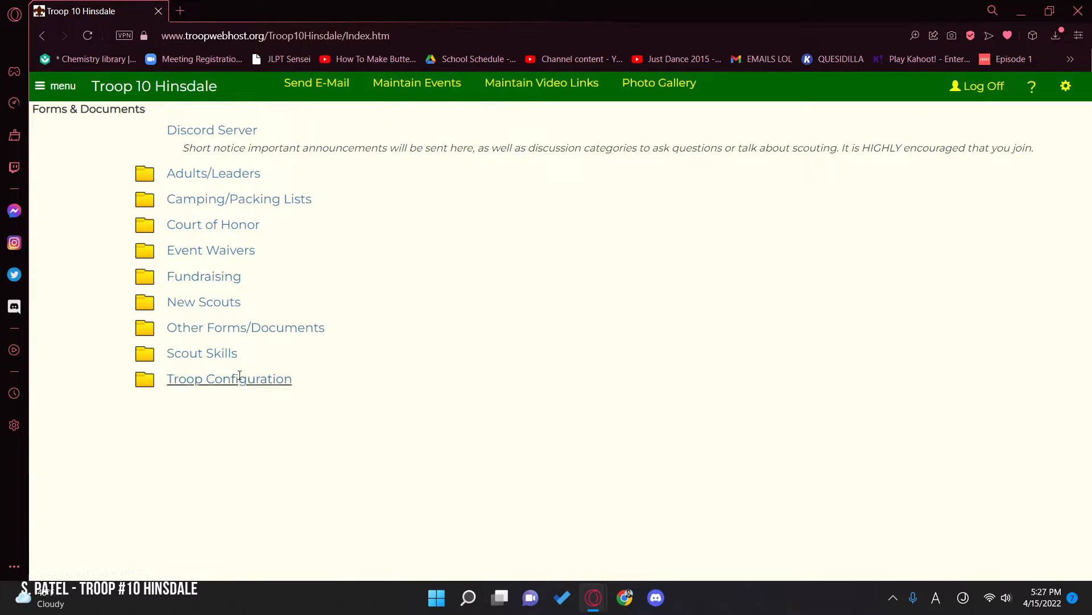
Step: Expand the Fundraising folder and examine its Pancake Breakfast and Wreath Sales subfolders
left_click(219, 277)
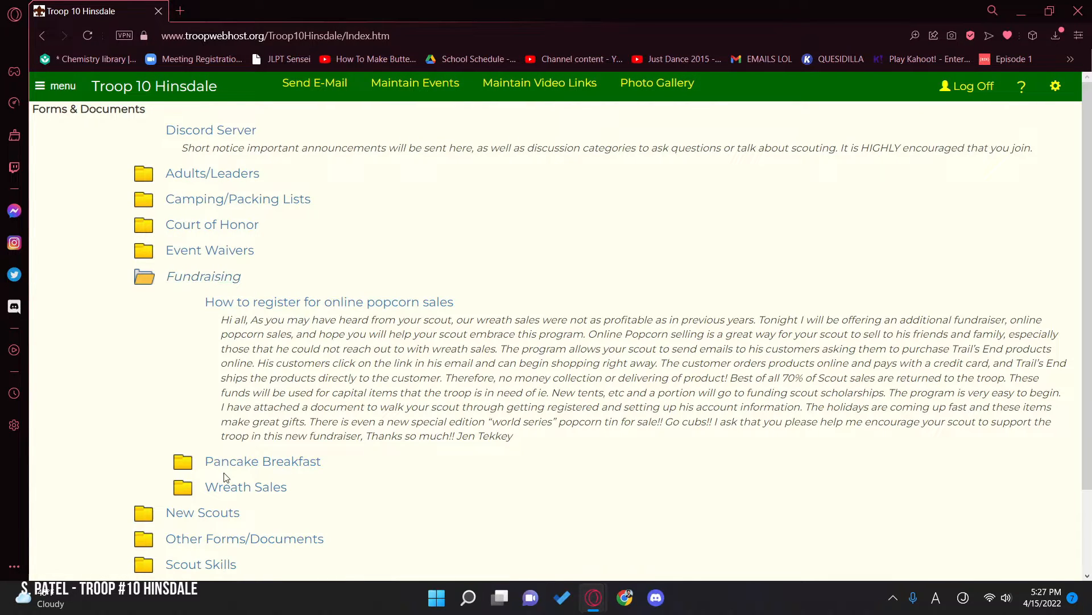
left_click(259, 461)
scroll(256, 433, "down", 2)
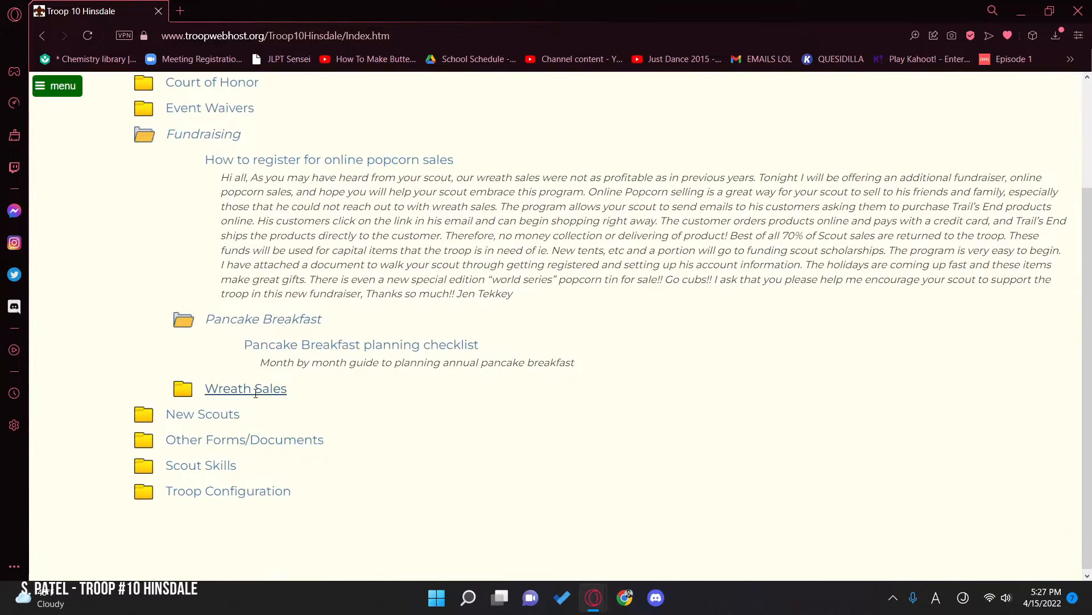
left_click(246, 408)
scroll(191, 441, "up", 2)
Step: Start a new item on the Maintain Forms & Documents page and set its category to Adults/Leaders > SPL/Leader Resources/Tutorials
left_click(56, 86)
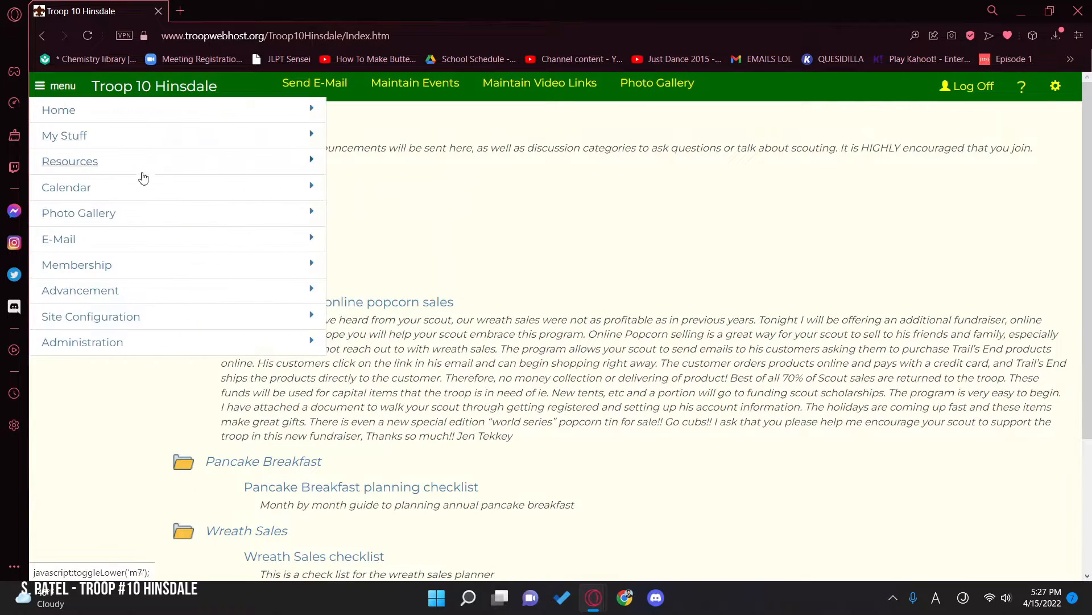
left_click(84, 169)
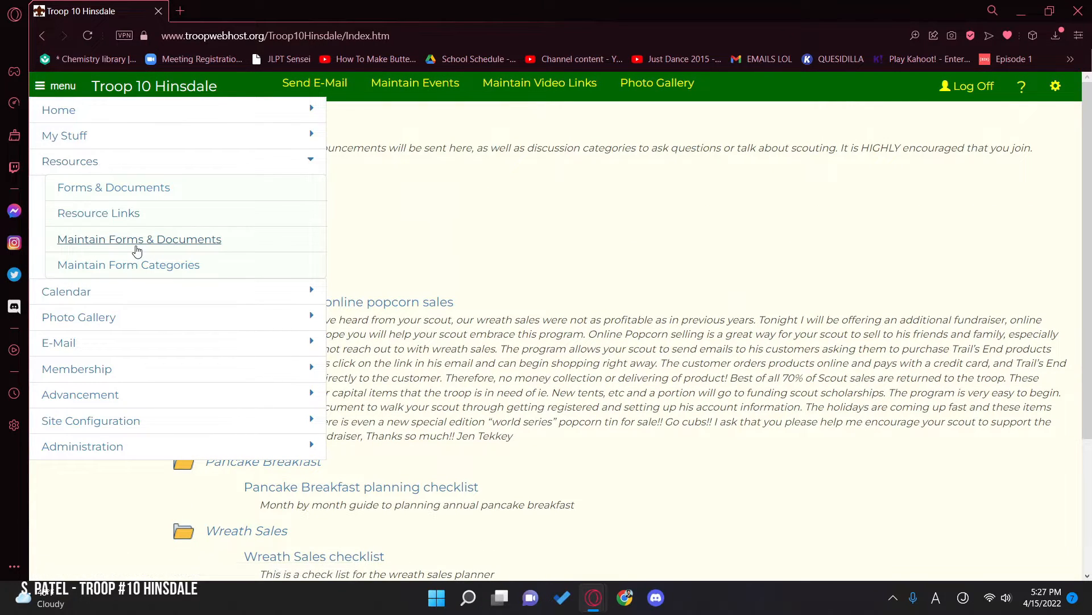
left_click(137, 246)
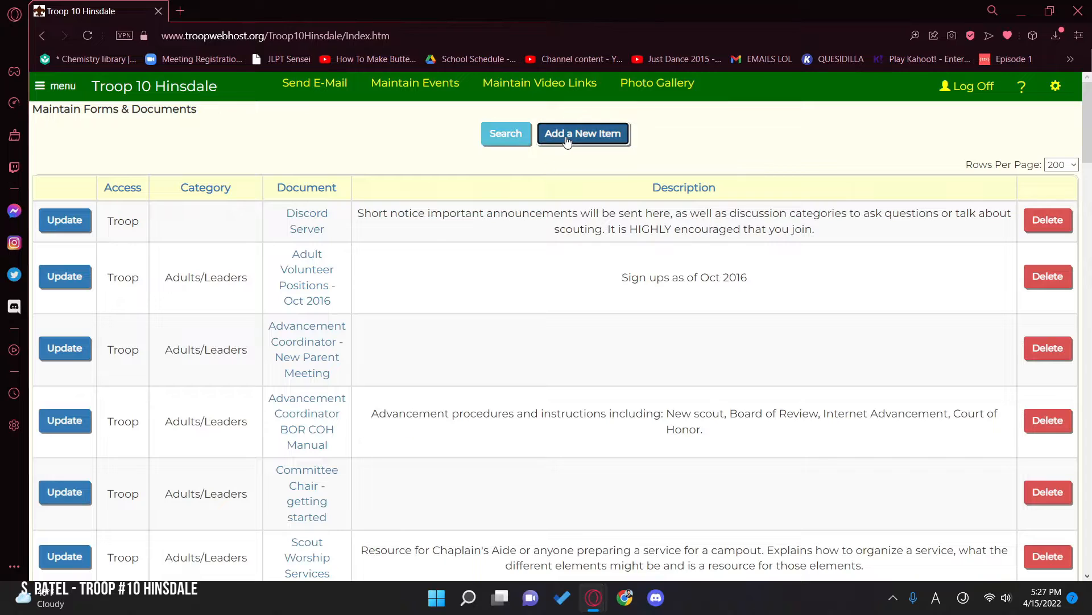
left_click(566, 137)
left_click(484, 156)
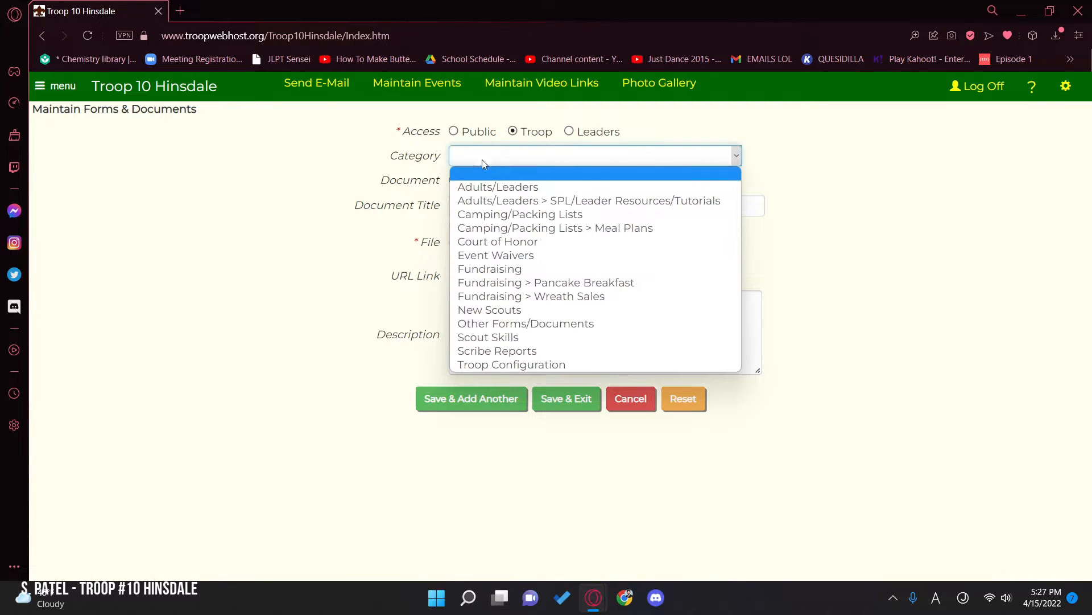
left_click(536, 201)
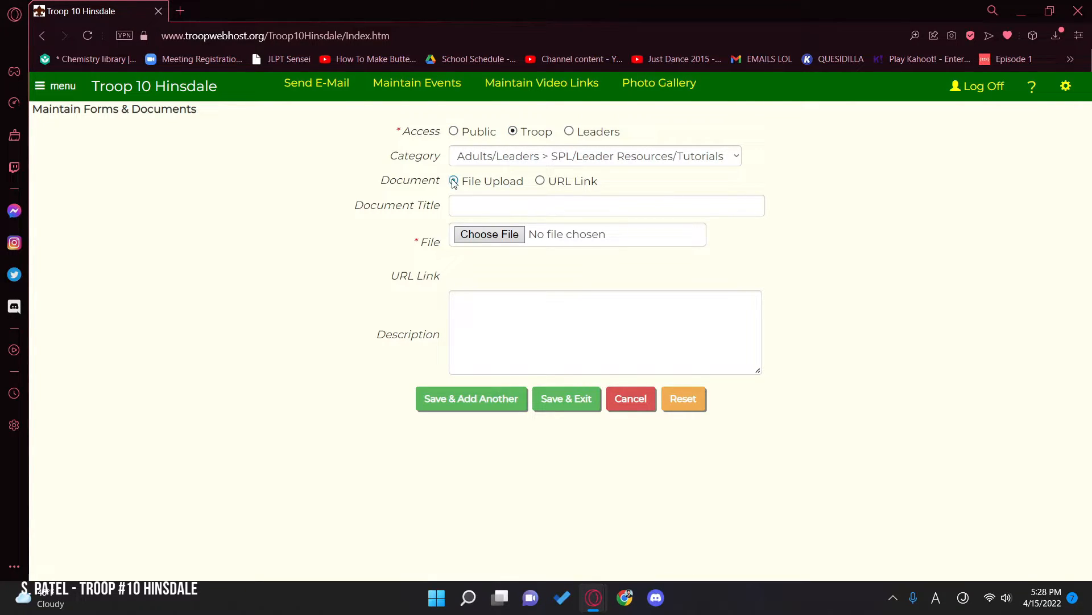
Step: Choose Email HTML.pdf as the file to upload and title the document Email Template
left_click(491, 234)
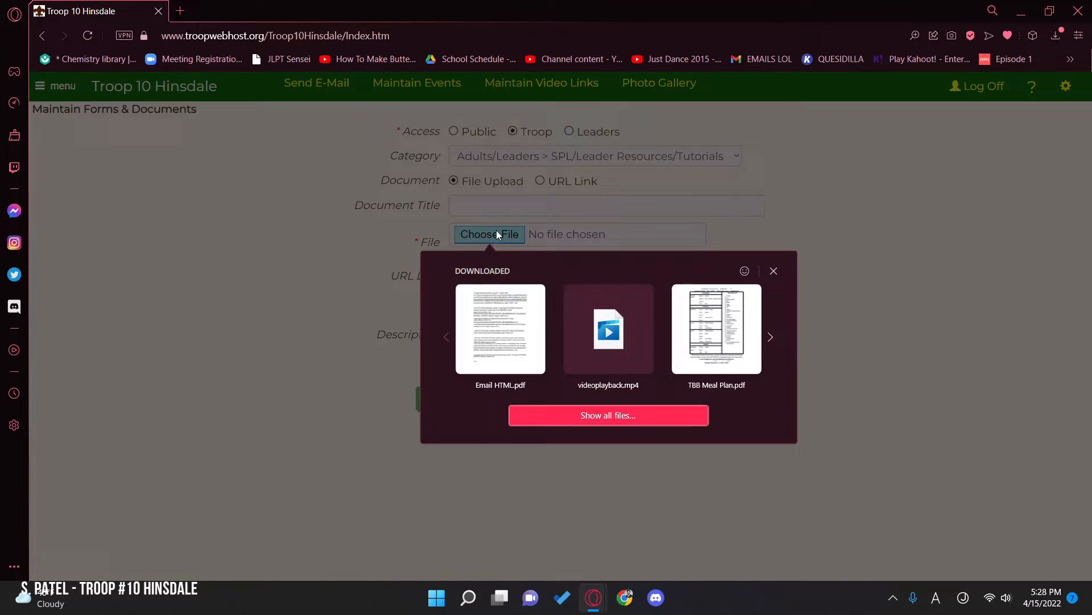
left_click(500, 340)
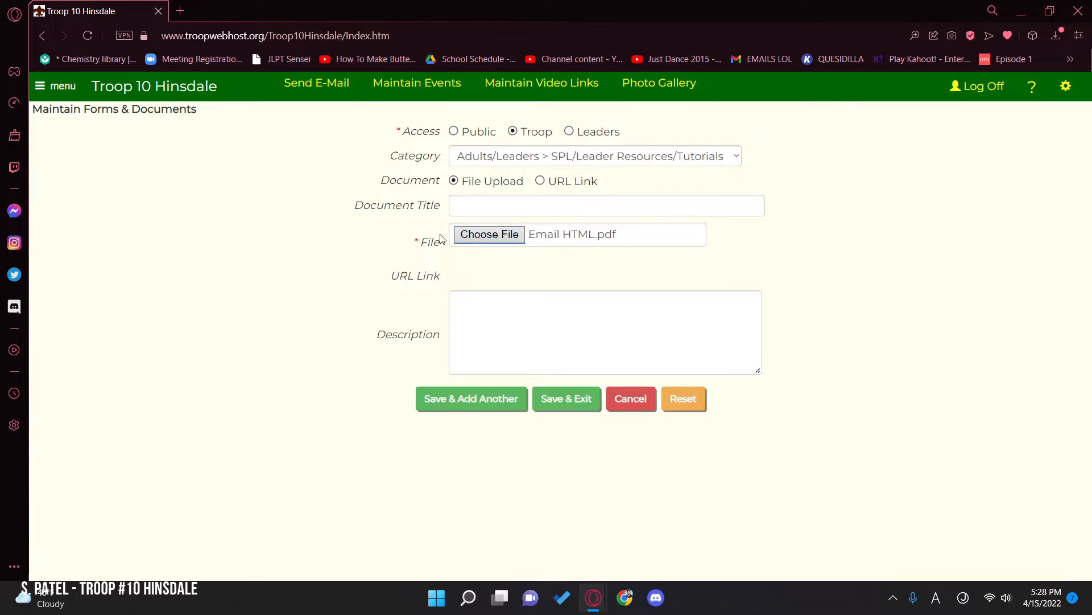
left_click(486, 200)
type("Emil Tem")
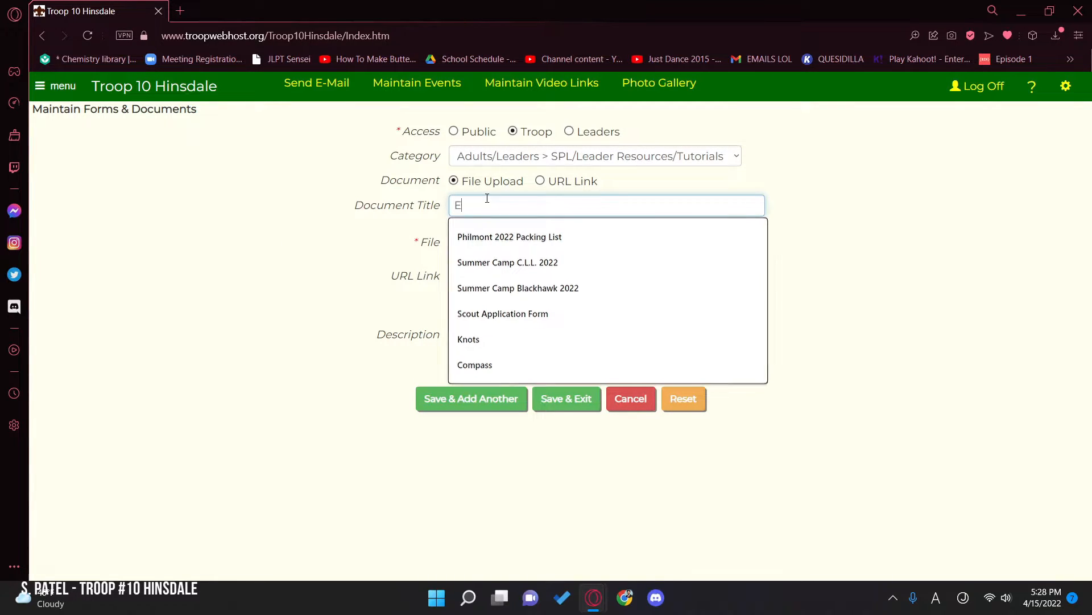
key("BackSpace")
key("BackSpace")
key("BackSpace")
key("BackSpace")
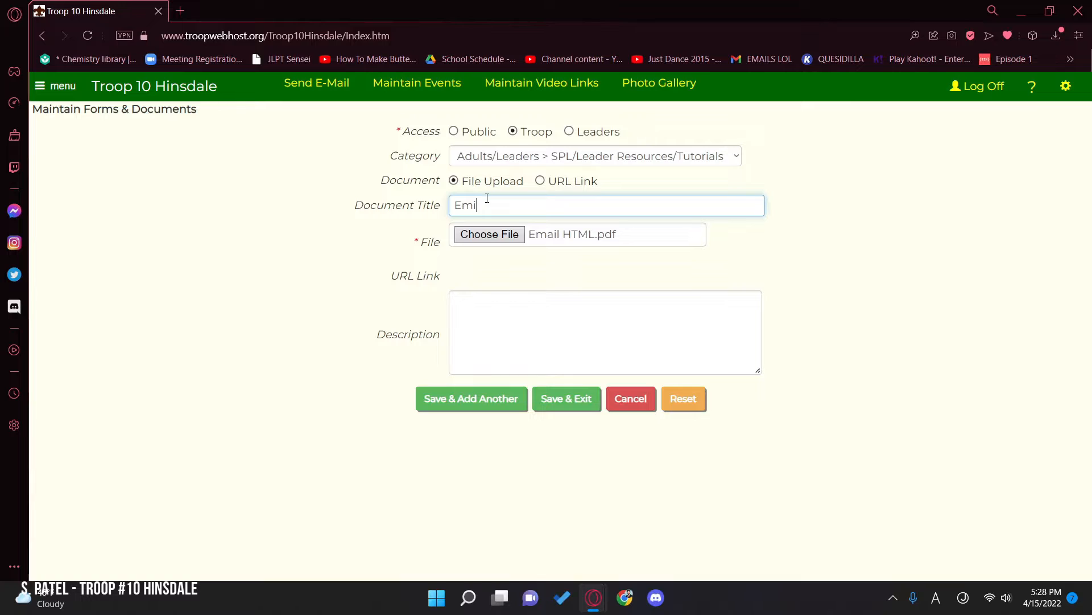
type("Template")
left_click(359, 265)
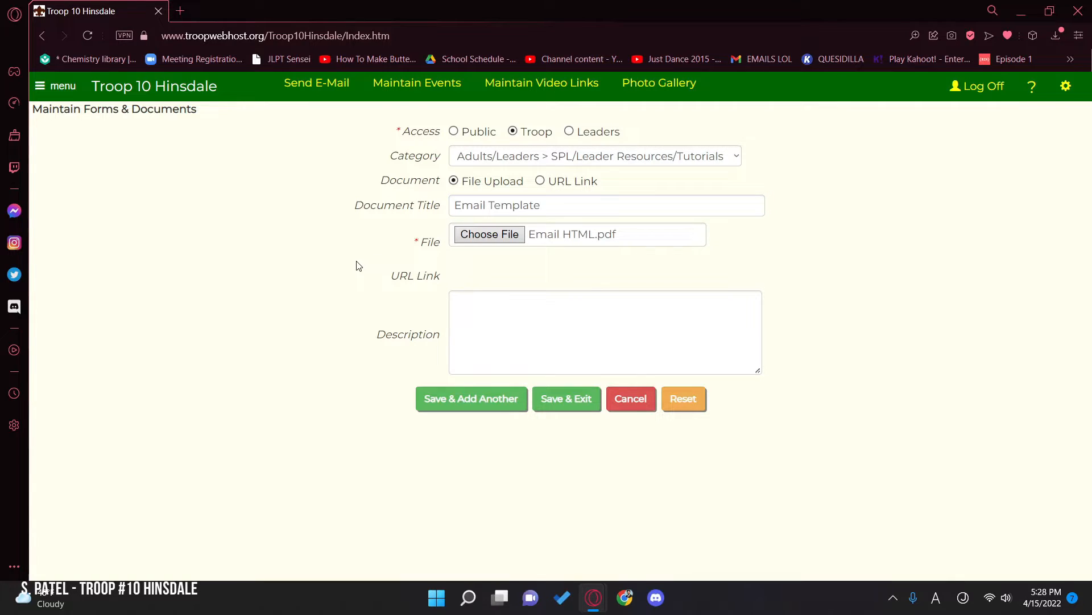
Step: Enter the description "The source code to use when drafting an email as SPL or another leadership position."
left_click(577, 318)
type("The s")
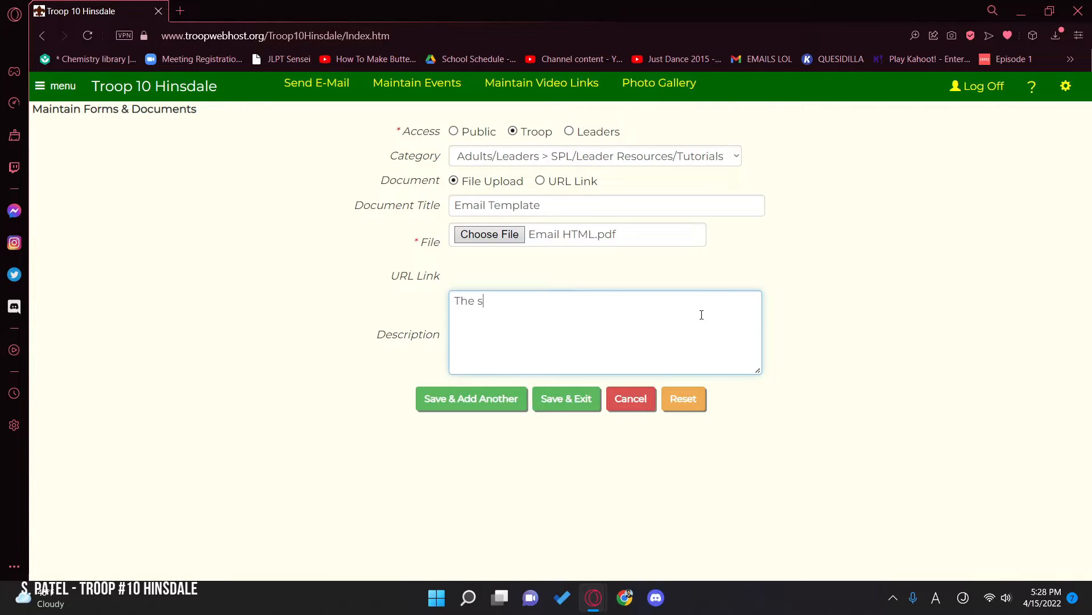
type("ource code to use fo")
type("r")
key("BackSpace")
key("BackSpace")
key("BackSpace")
type("when")
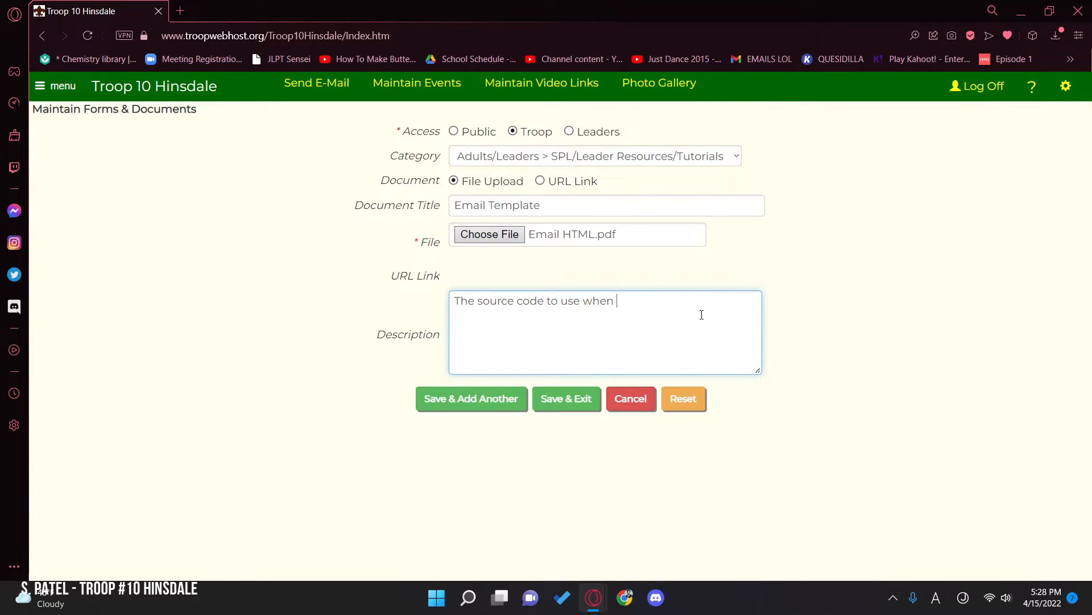
type(" drafting an email as SPL or another leadersh")
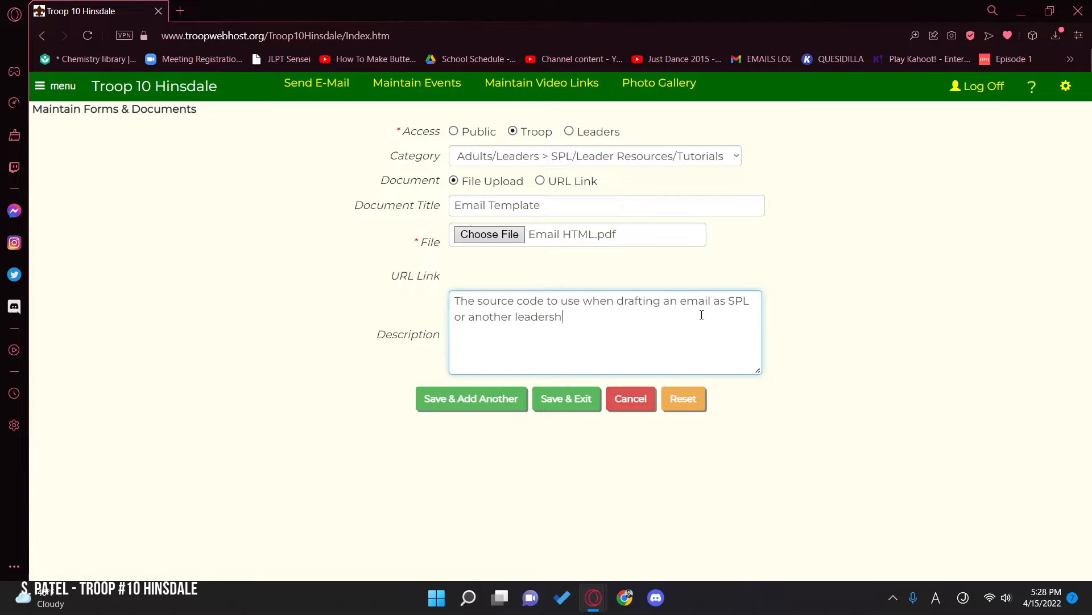
type("iop position.")
left_click(936, 340)
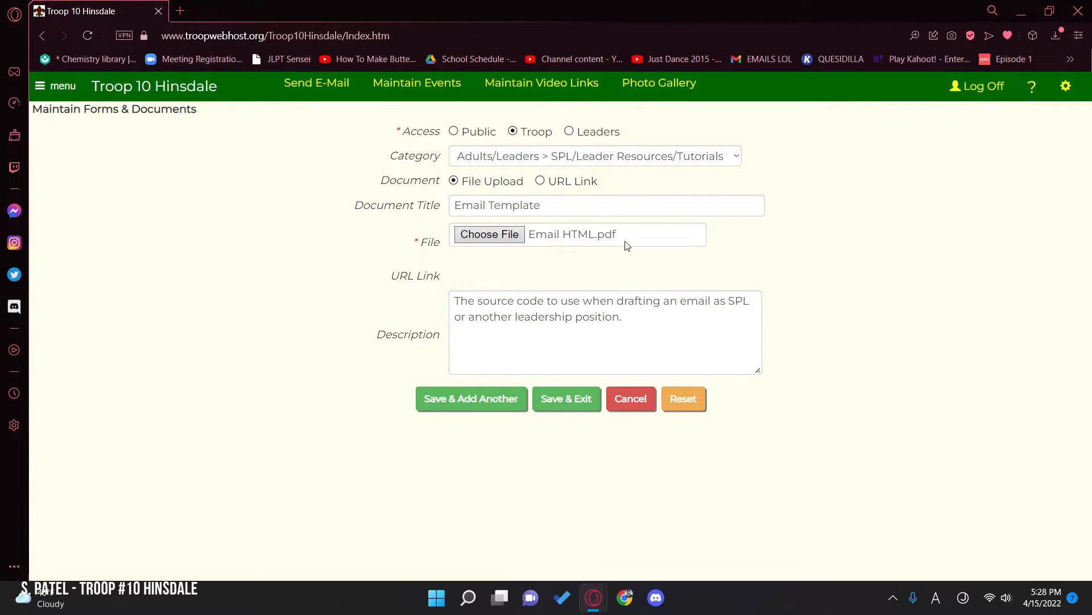
left_click(540, 181)
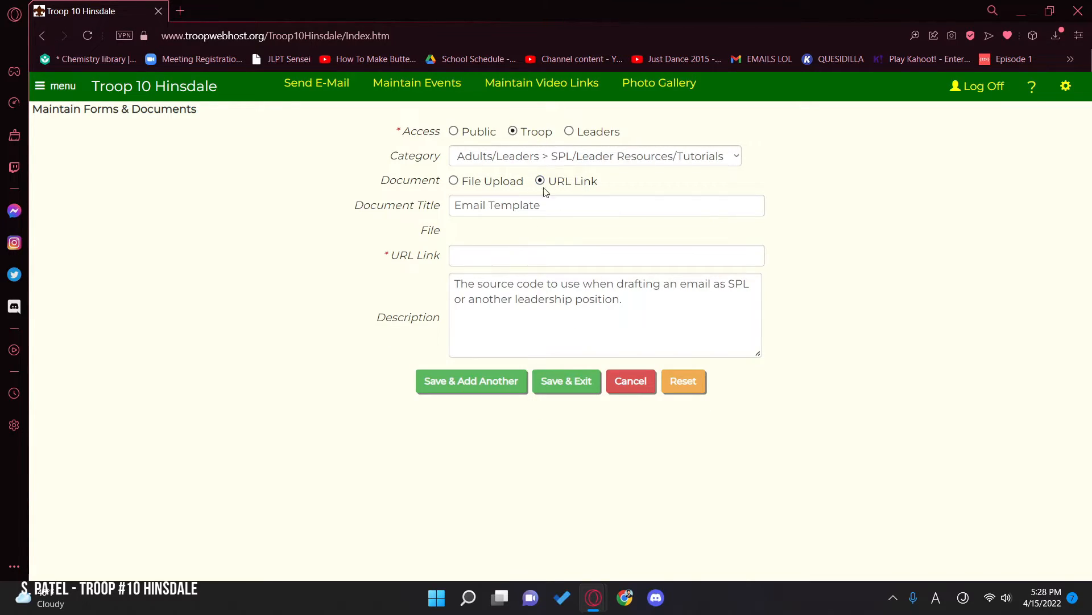
left_click(498, 250)
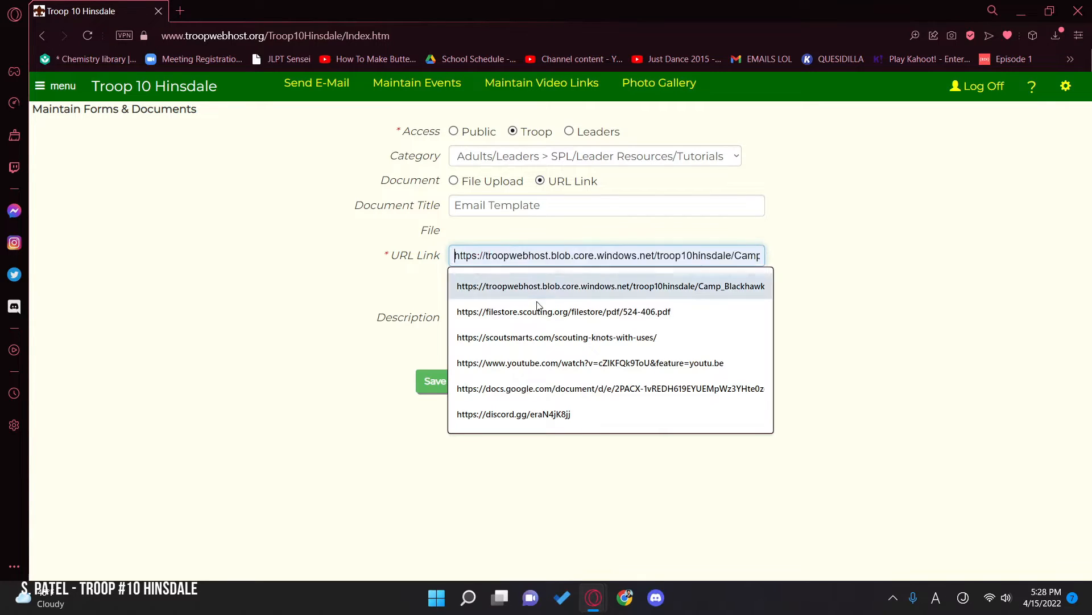
left_click(333, 243)
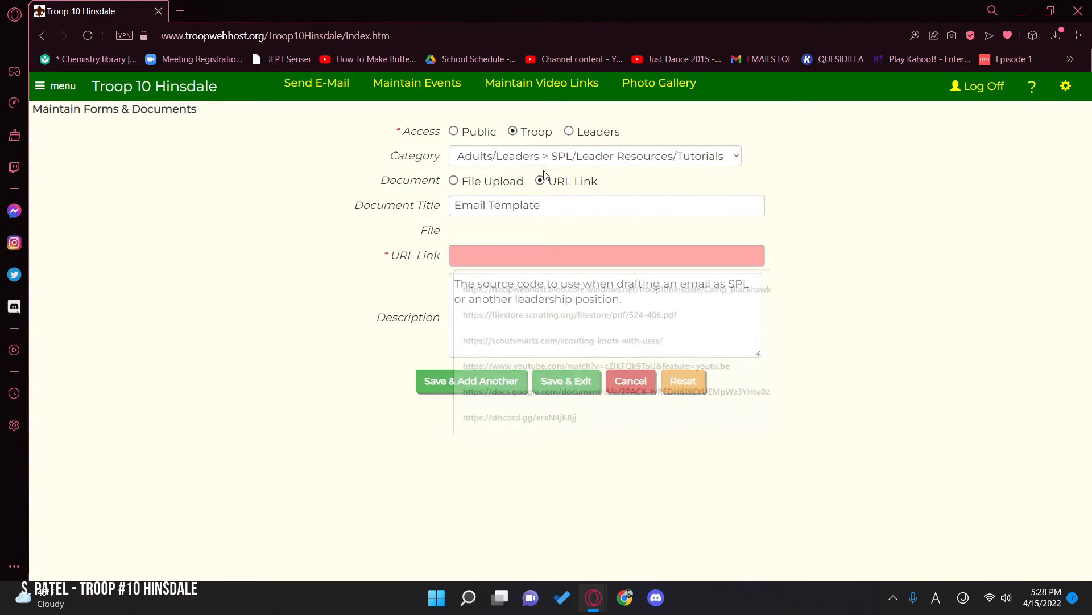
left_click(455, 181)
left_click(505, 239)
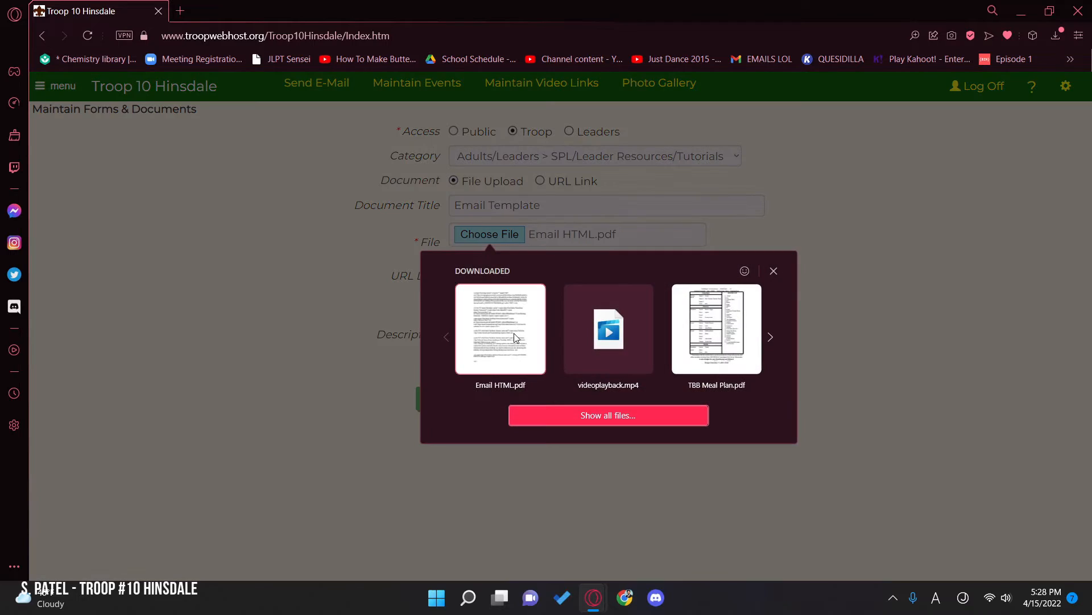
left_click(844, 260)
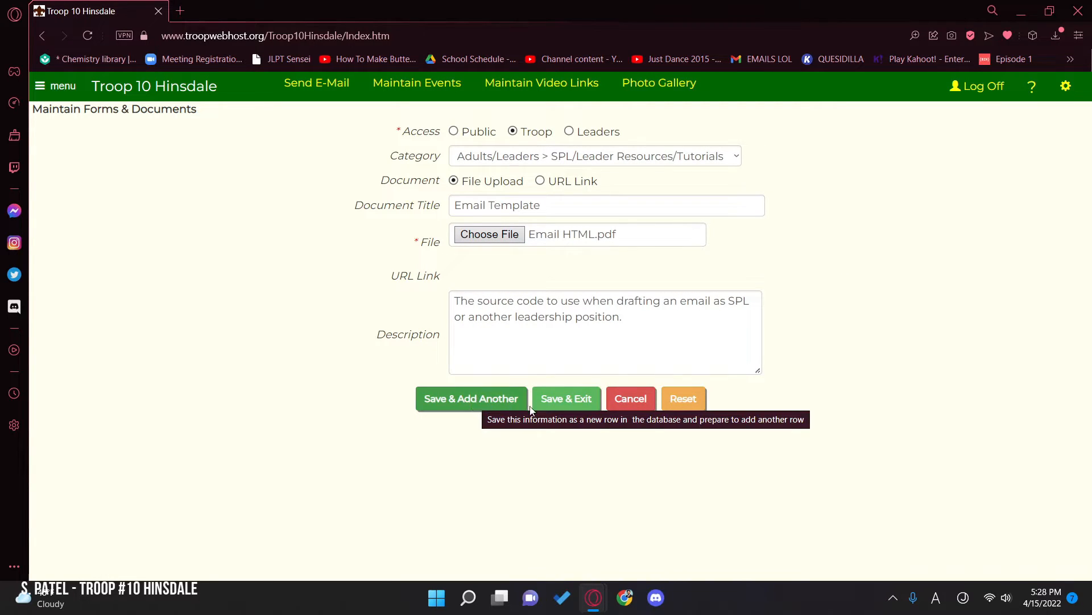
Step: Save the Email Template document and exit, then check for its entry in the documents list
left_click(547, 401)
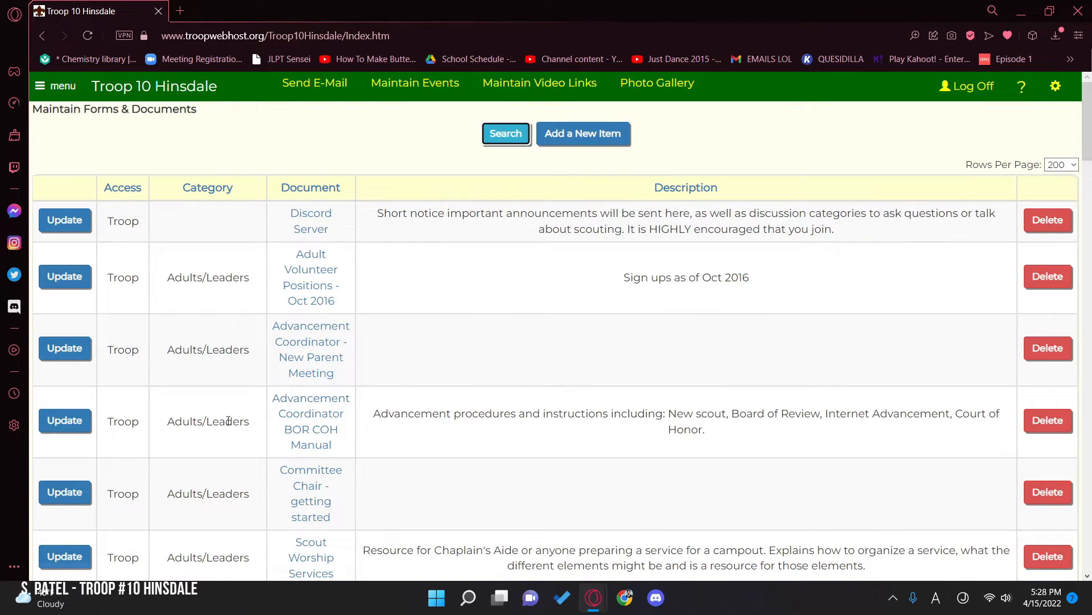
scroll(199, 187, "down", 10)
scroll(183, 268, "up", 10)
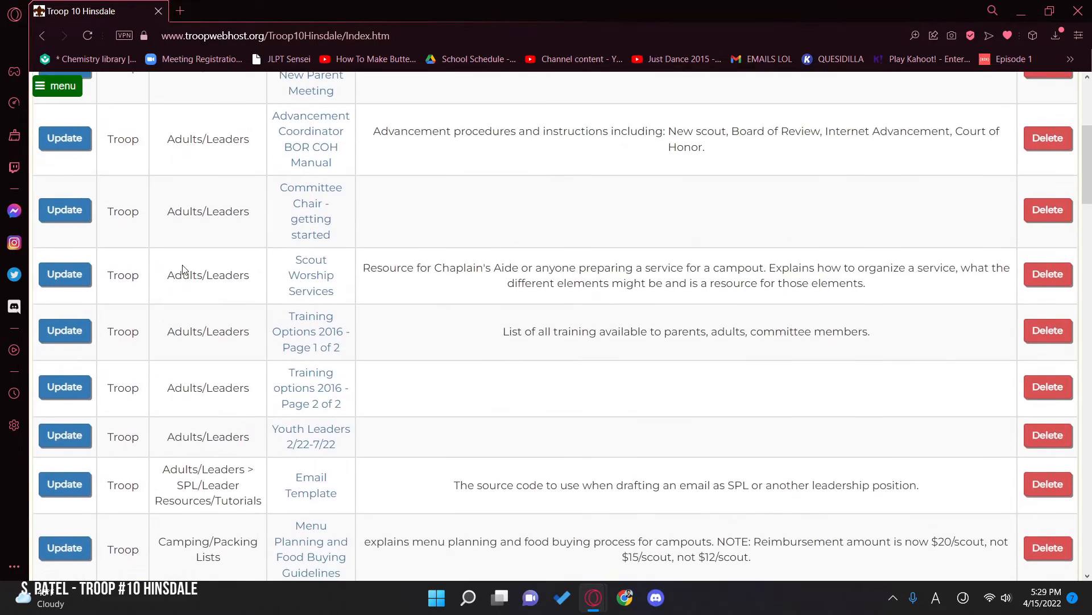
Step: Open the Forms & Documents page and expand the Adults/Leaders folder and its SPL/Leader Resources/Tutorials subfolder
left_click(57, 88)
left_click(116, 161)
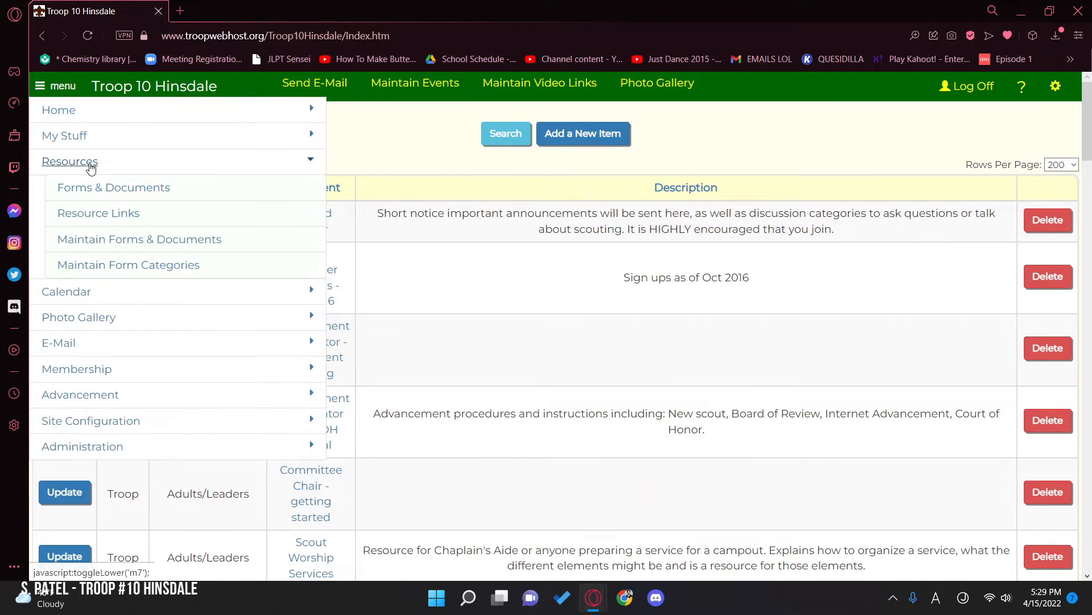
left_click(116, 194)
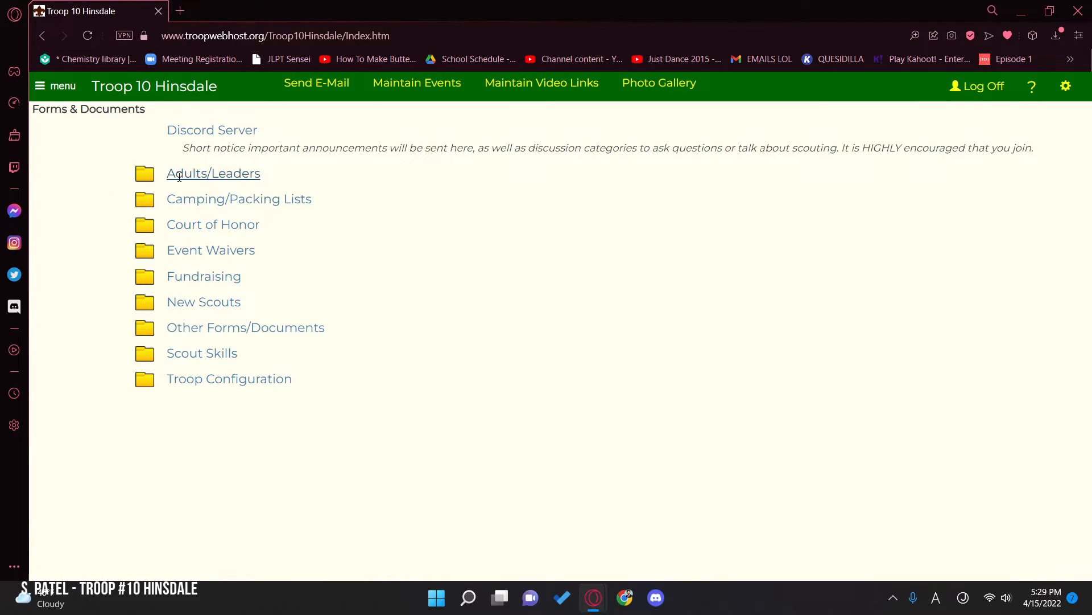
left_click(179, 177)
left_click(263, 500)
scroll(175, 305, "down", 4)
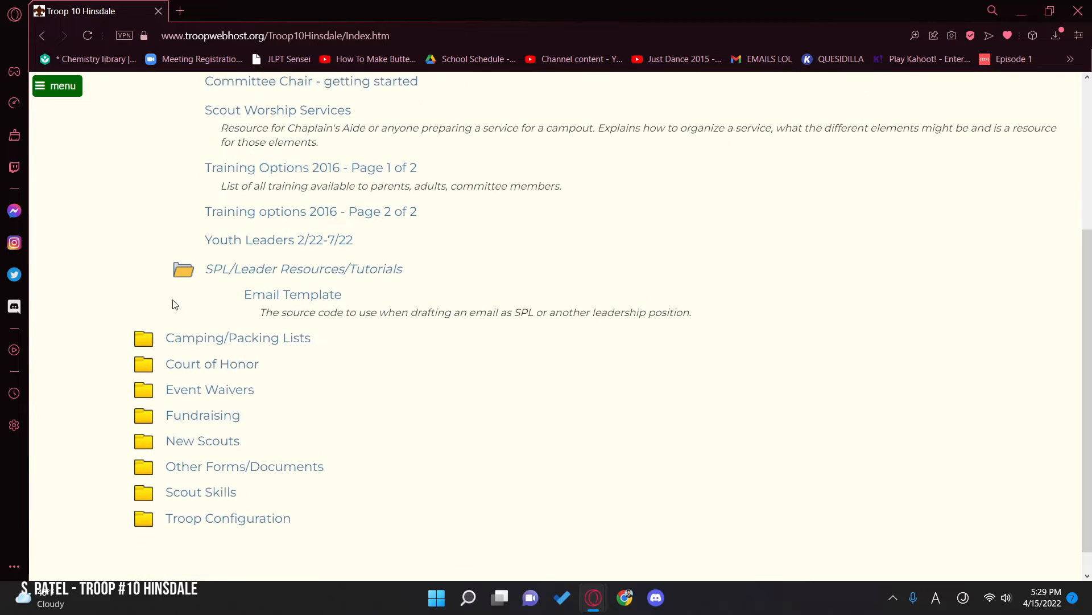
scroll(174, 304, "down", 1)
Step: Open the Email Template document, examine its pages, and close it to return to Forms & Documents
left_click(311, 276)
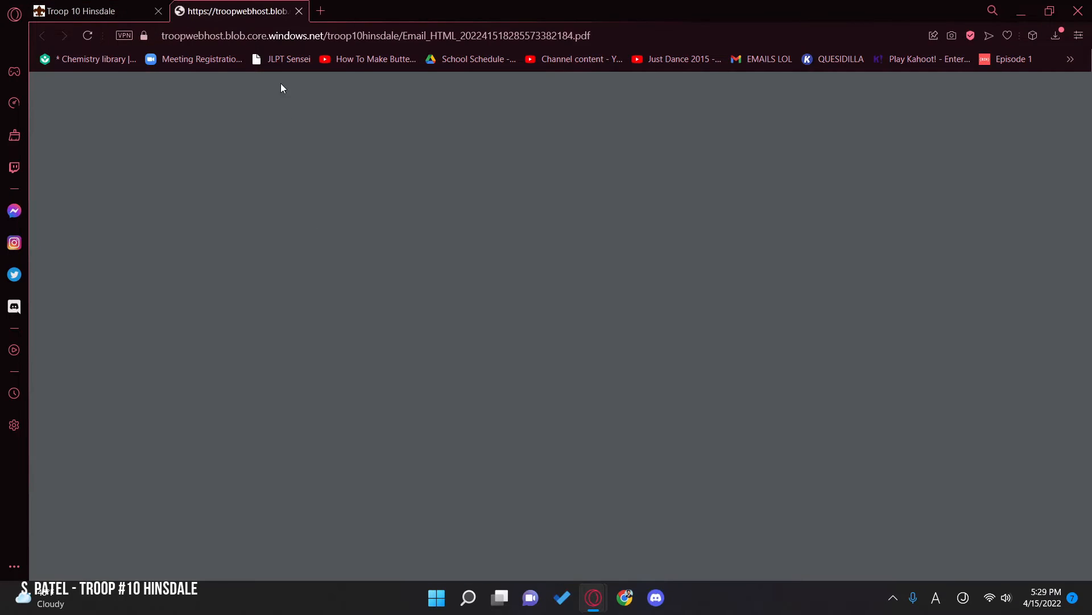
scroll(700, 398, "down", 15)
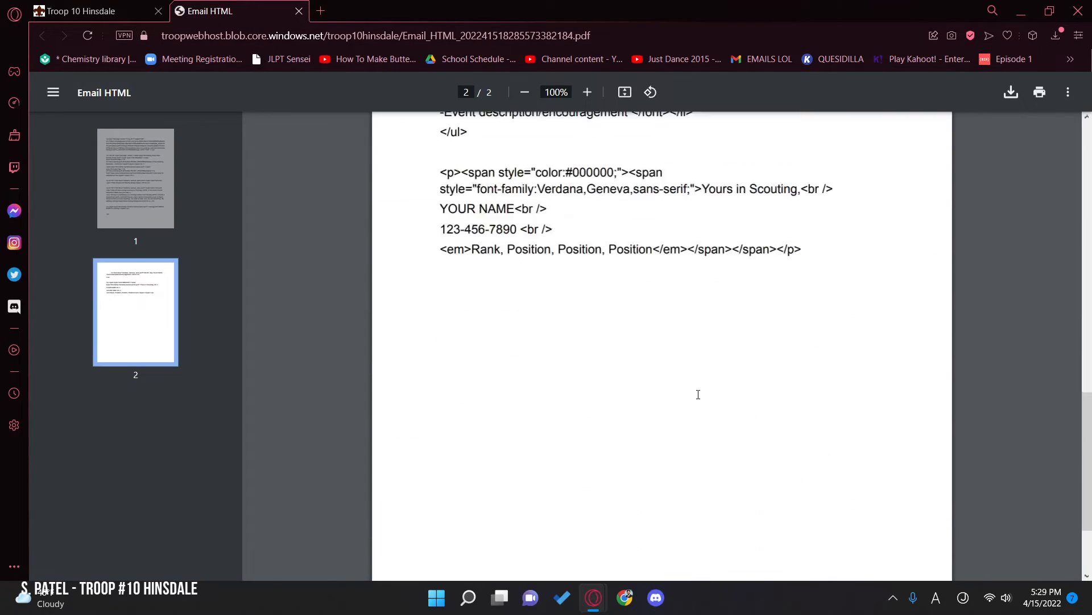
scroll(427, 342, "up", 15)
scroll(433, 329, "down", 10)
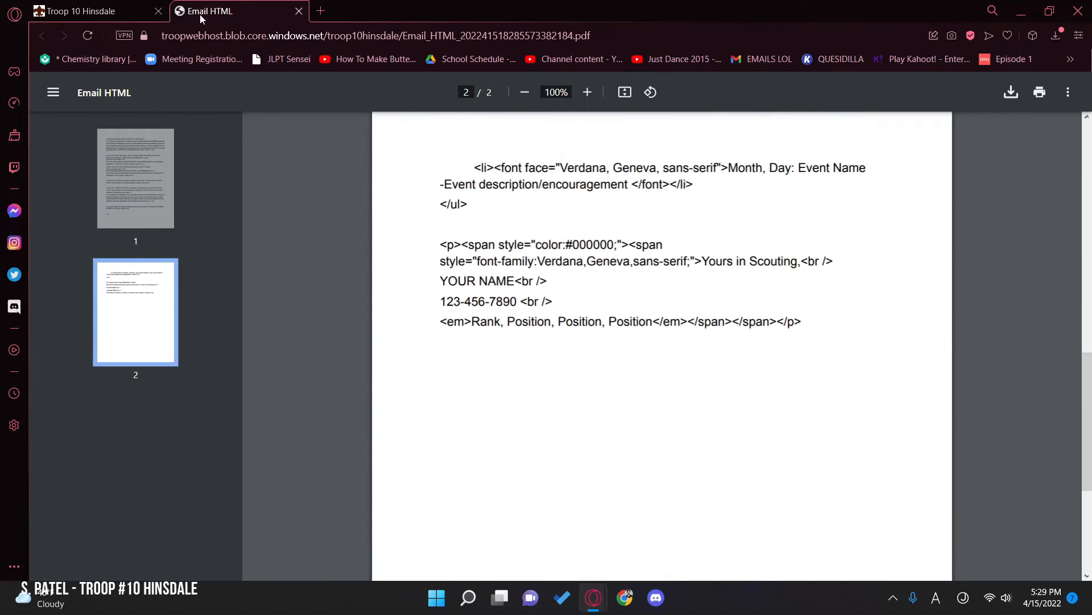
left_click_drag(163, 37, 336, 47)
left_click(122, 9)
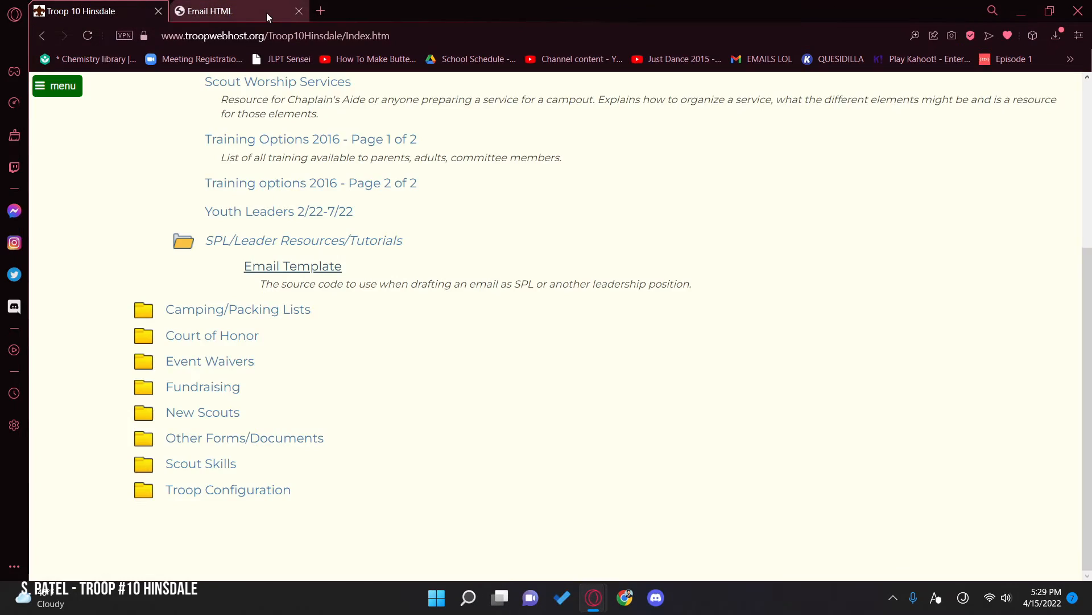
left_click(299, 12)
Step: Open the Discord Server link from Forms & Documents, then close the page it opens
scroll(387, 364, "up", 5)
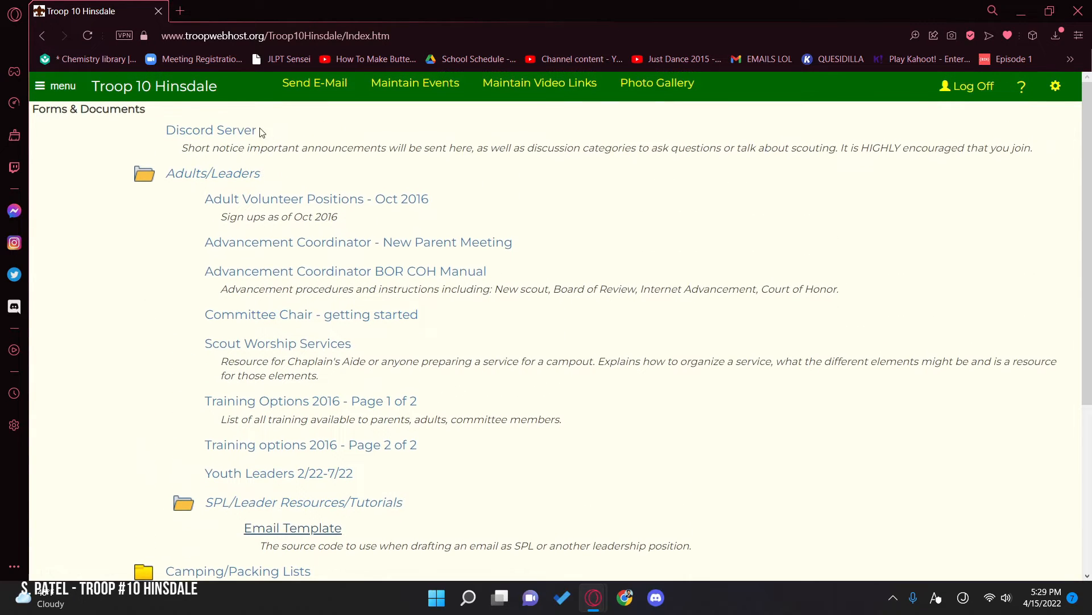
left_click(212, 136)
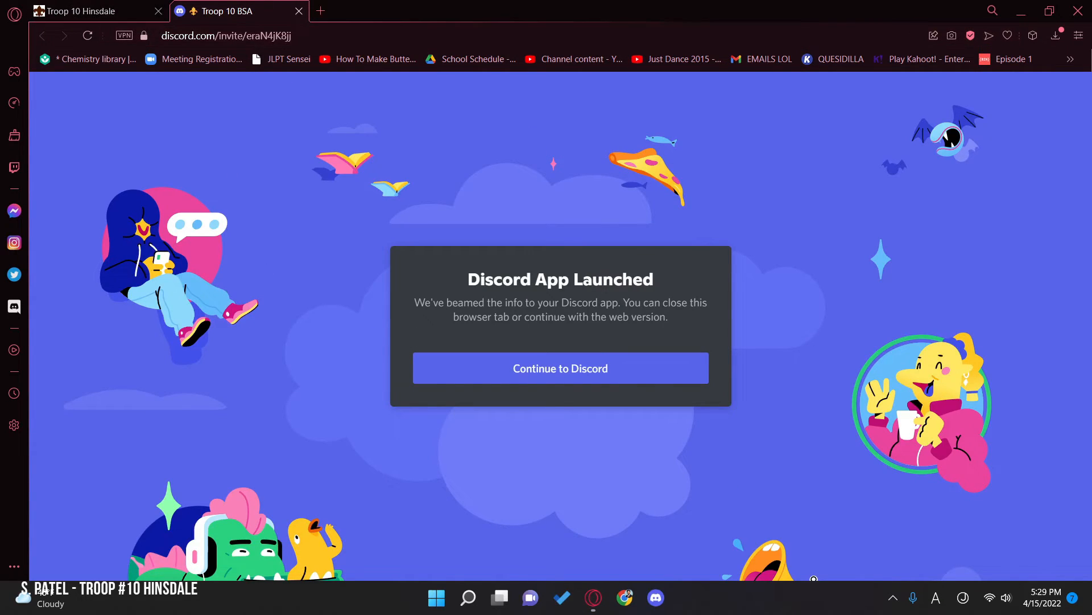
left_click(299, 10)
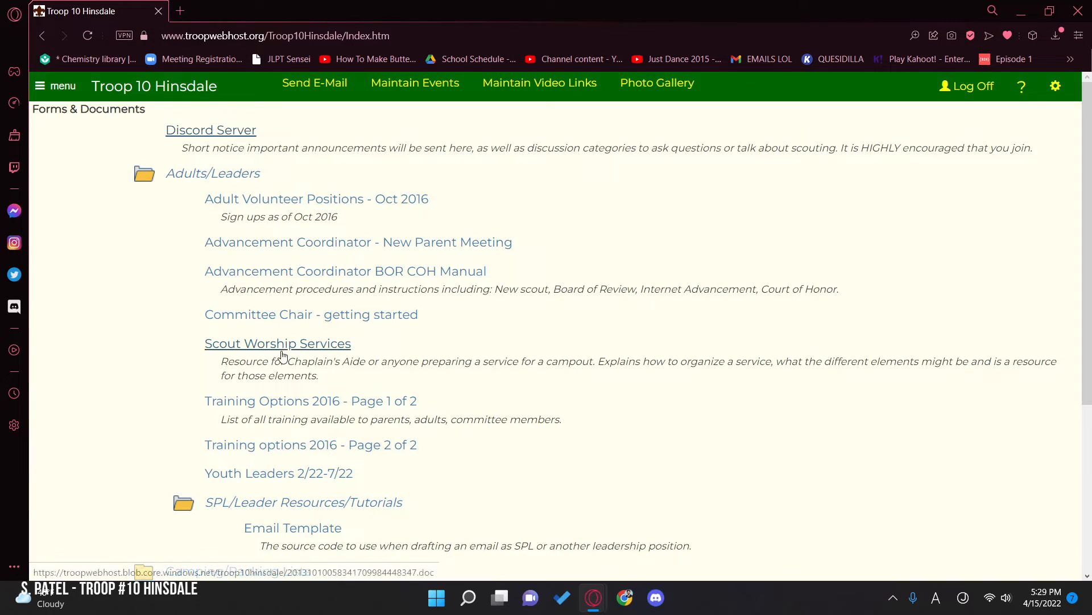
Step: Expand the Camping/Packing Lists folder and its Meal Plans subfolder and examine the meal plan documents
scroll(275, 355, "down", 3)
scroll(253, 424, "up", 1)
scroll(202, 334, "down", 1)
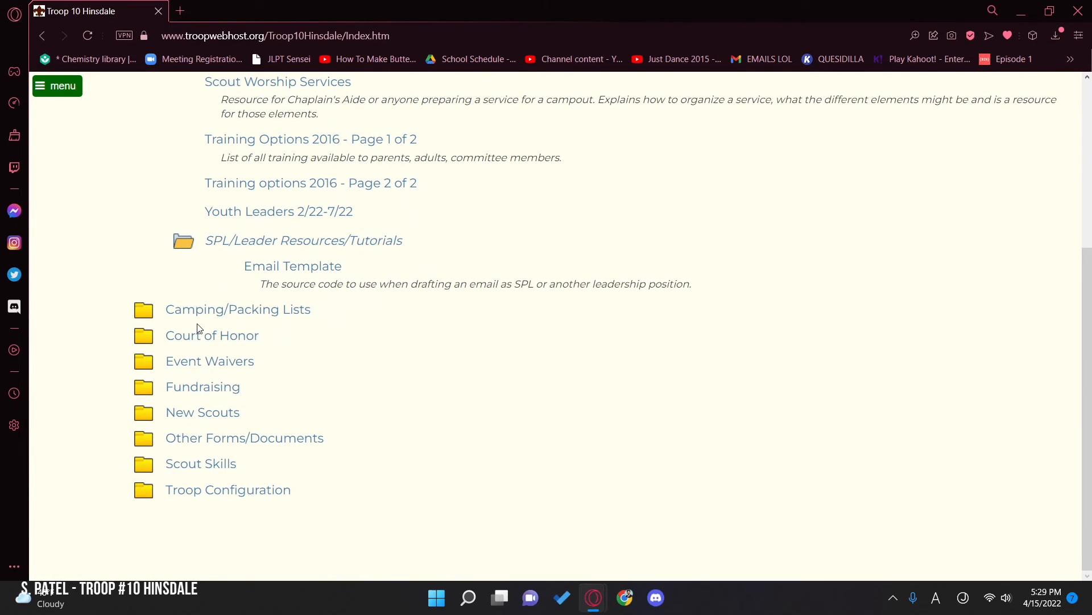
left_click(202, 312)
left_click(231, 309)
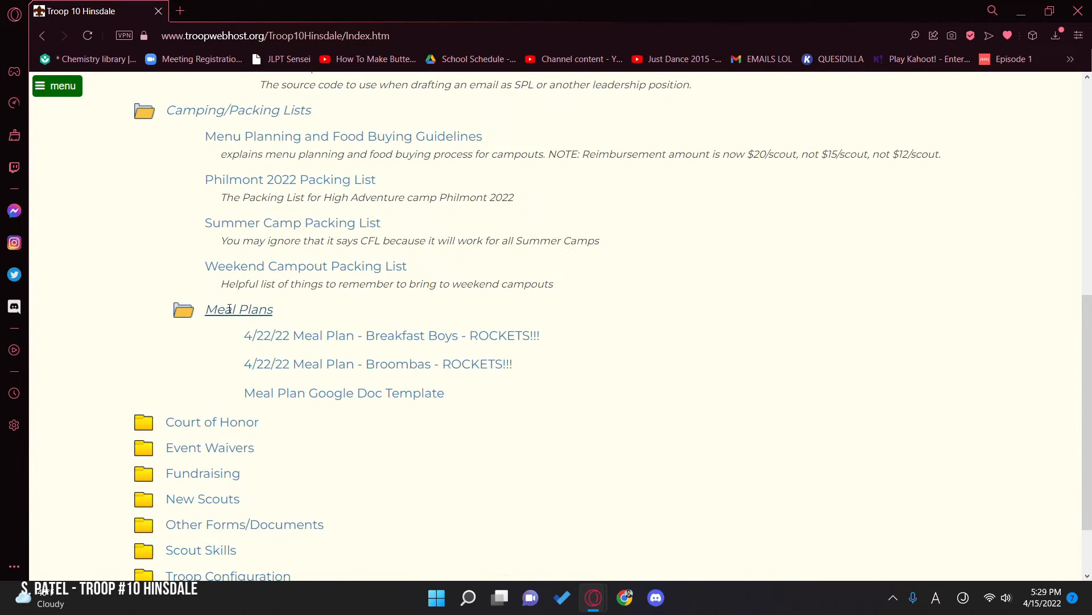
left_click_drag(568, 398, 224, 347)
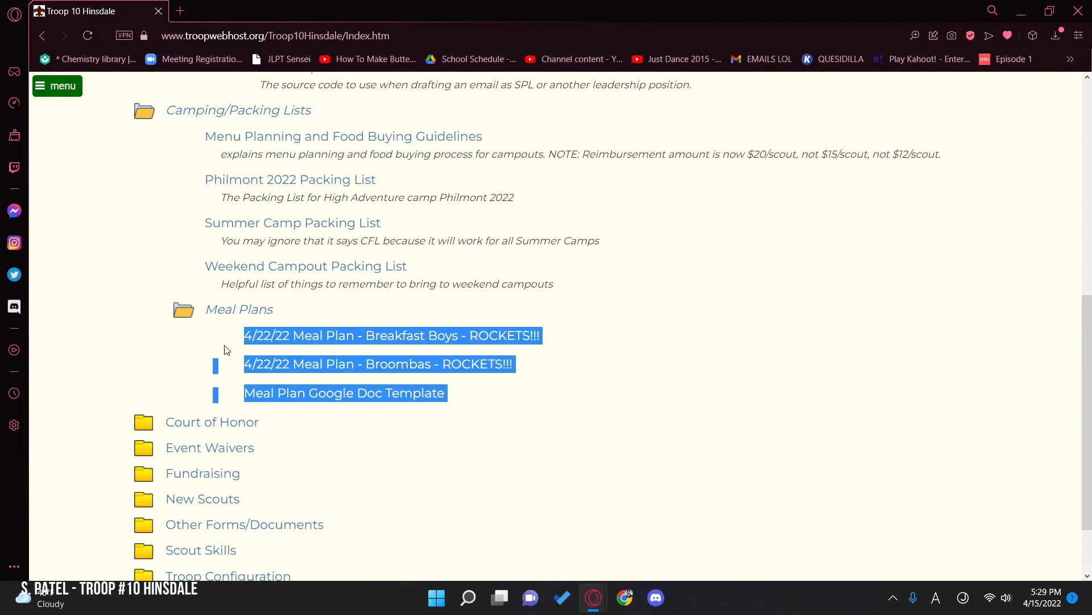
left_click(141, 394)
Step: Expand the Event Waivers folder to view its documents
scroll(159, 409, "up", 1)
scroll(178, 427, "down", 2)
left_click(208, 377)
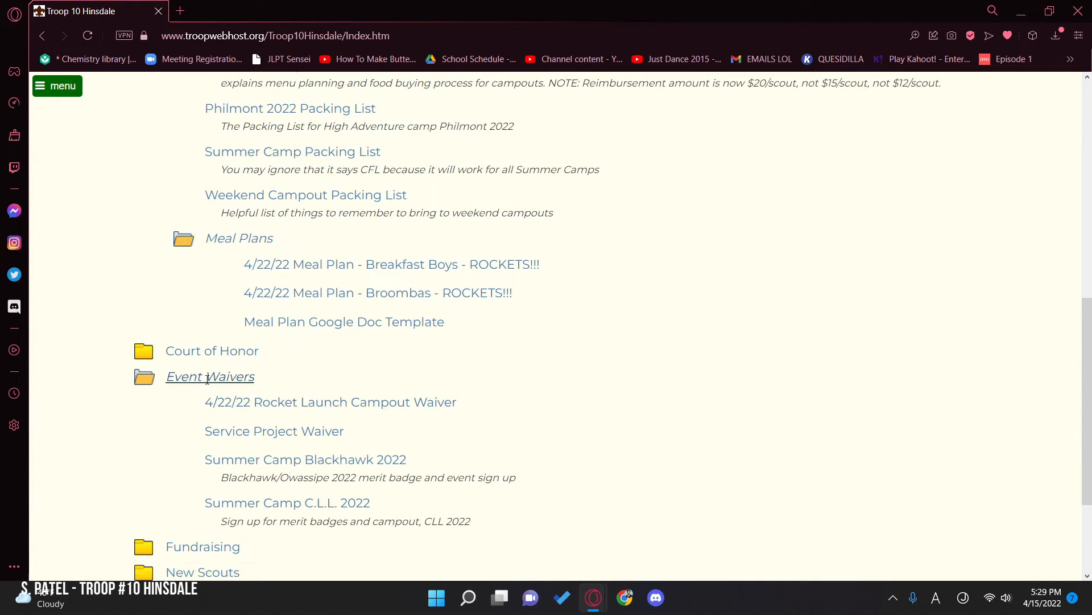
Step: Expand the Court of Honor folder to view its documents and collapse it again
scroll(205, 279, "down", 1)
left_click(203, 281)
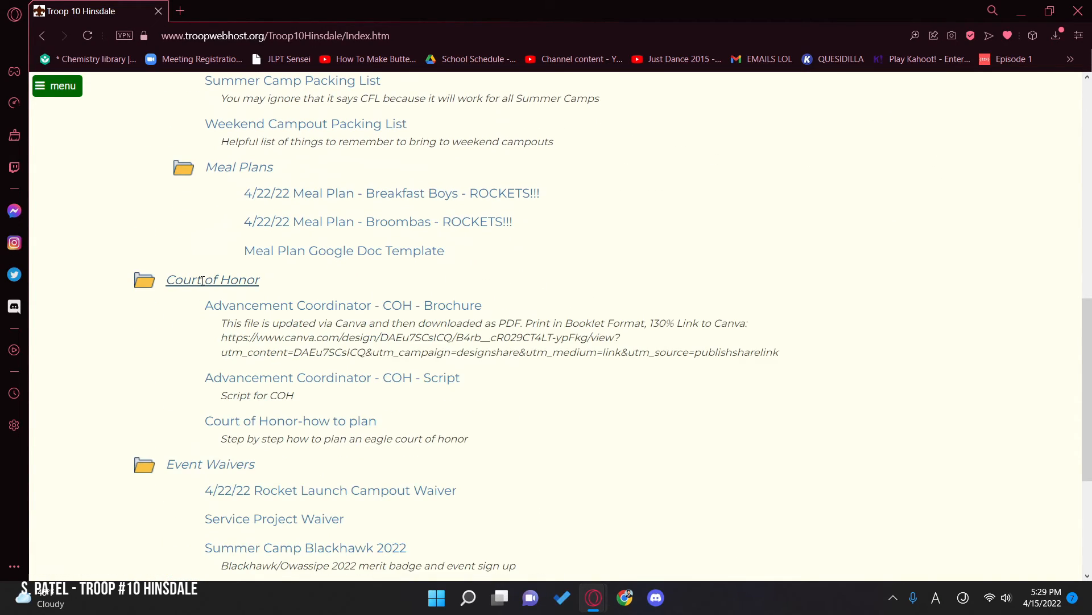
left_click(203, 281)
Step: Expand the Scout Skills folder and examine its documents
scroll(249, 422, "down", 1)
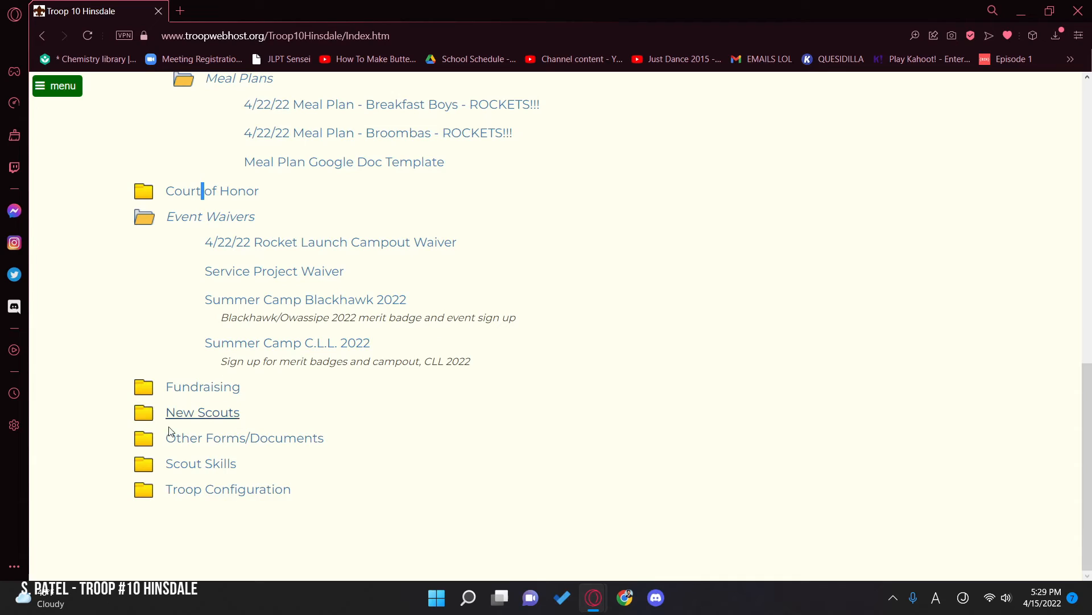
left_click(212, 467)
scroll(205, 455, "down", 3)
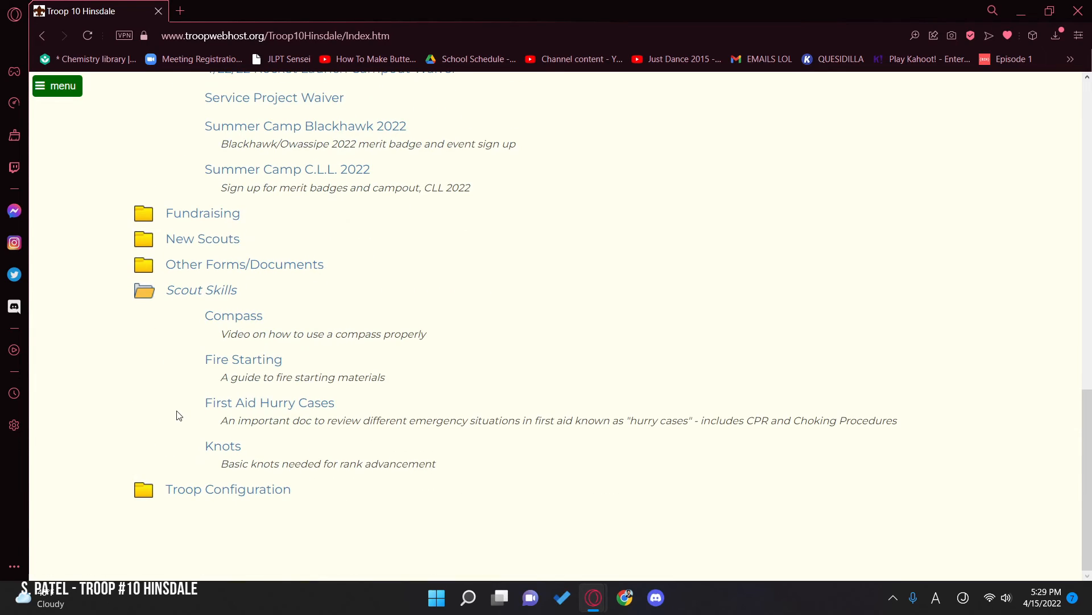
left_click_drag(178, 326, 179, 363)
Step: Open the Compass video link from the Scout Skills folder, close its page, and return to the beginning of Forms & Documents
left_click(248, 323)
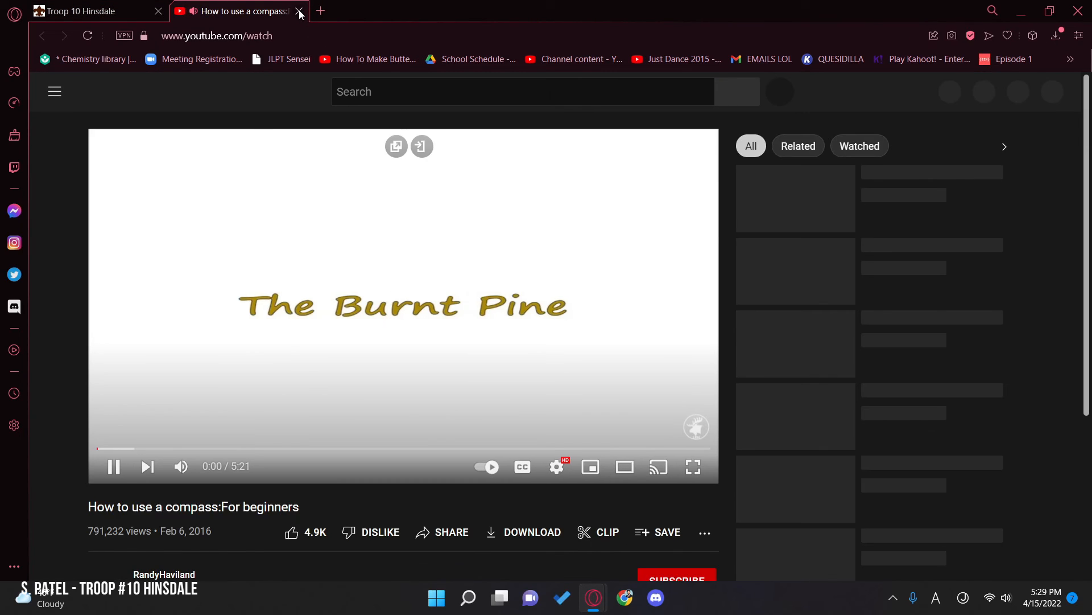
left_click(299, 12)
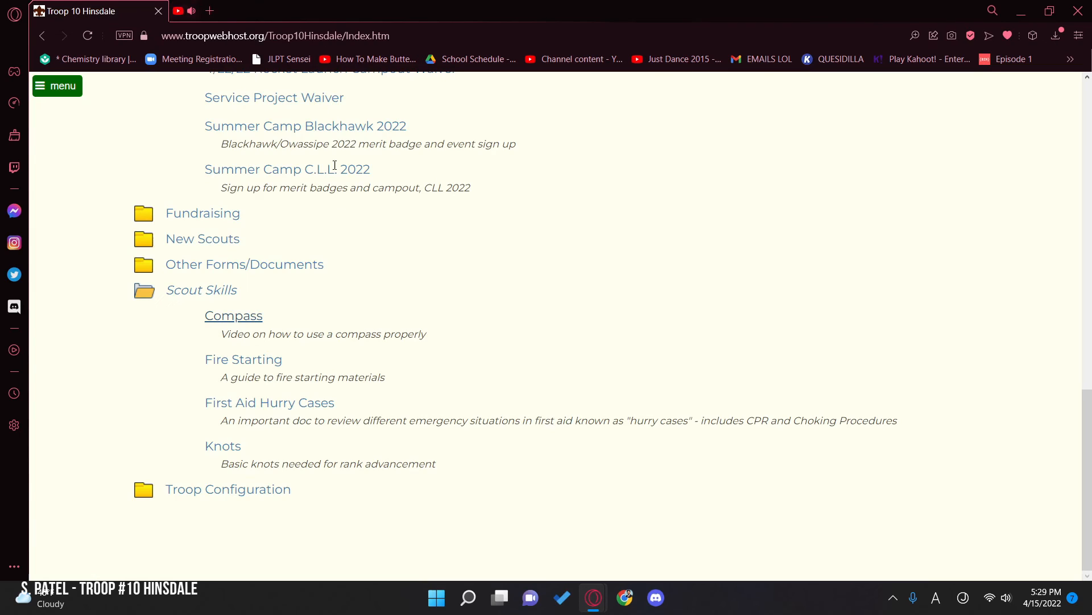
scroll(246, 485, "up", 15)
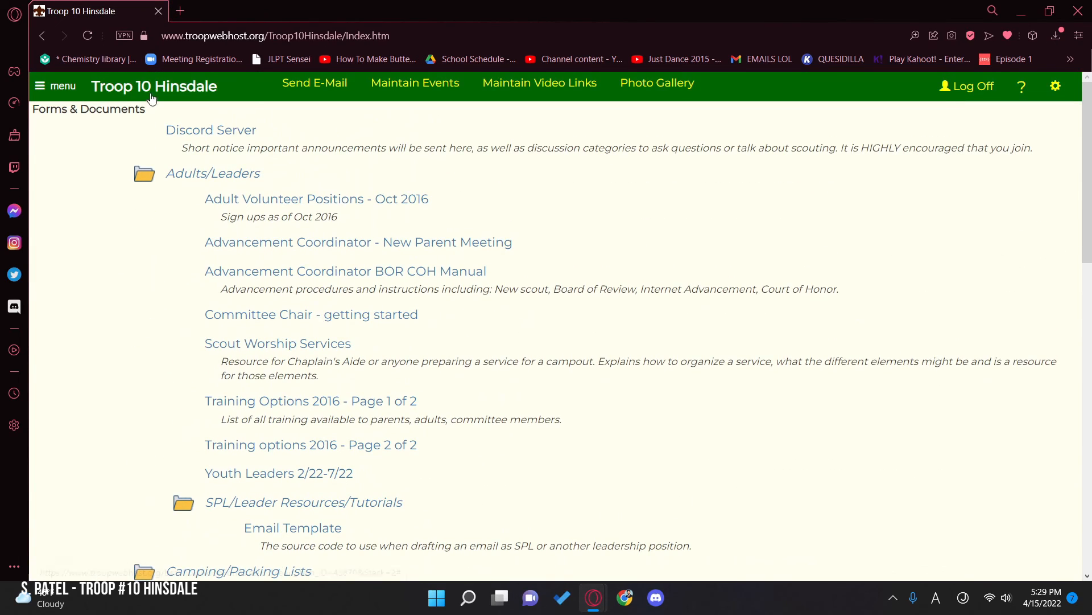